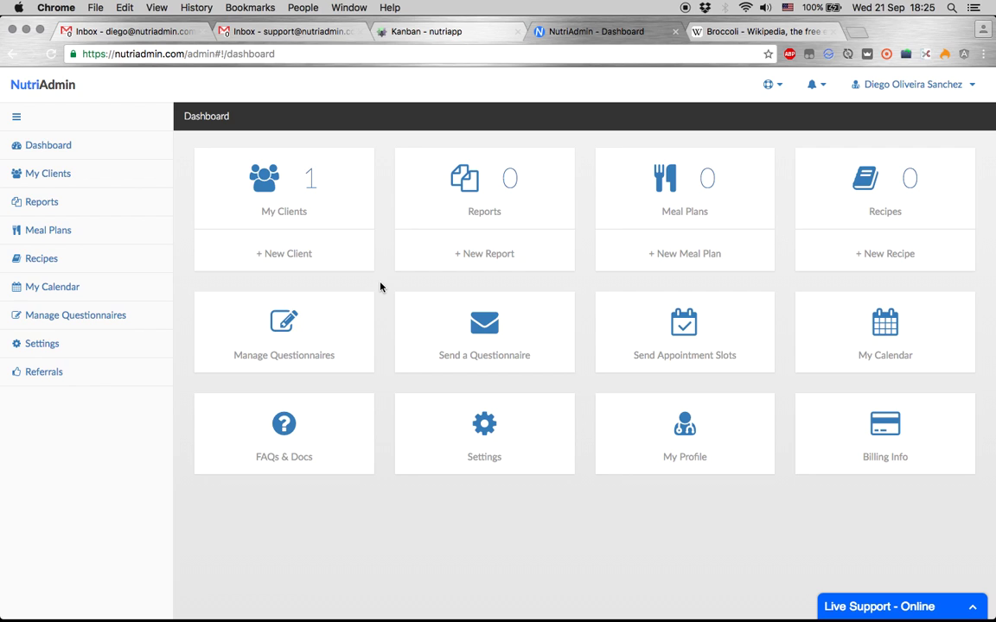
# - Open Example Client's private notes and look over the Supplement Recommendations table
pyautogui.click(293, 213)
pyautogui.click(362, 231)
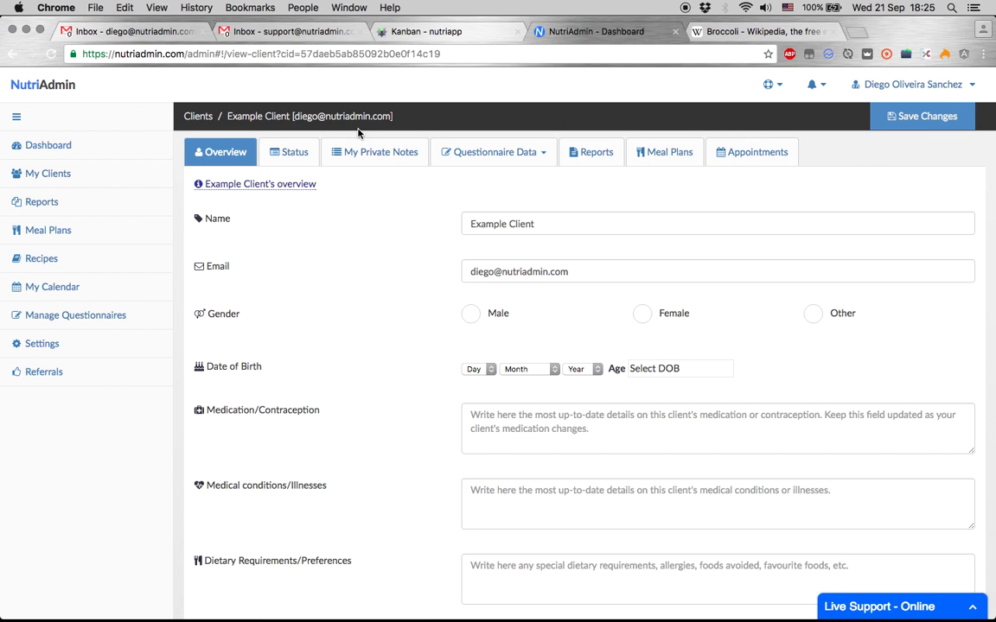
pyautogui.click(359, 153)
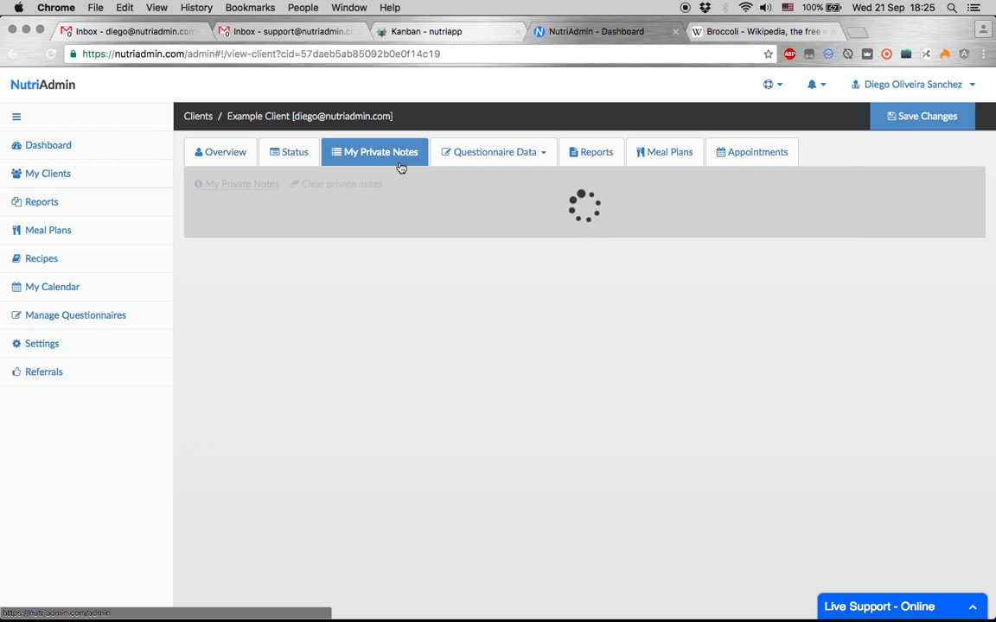
pyautogui.scroll(-1, 260, 236)
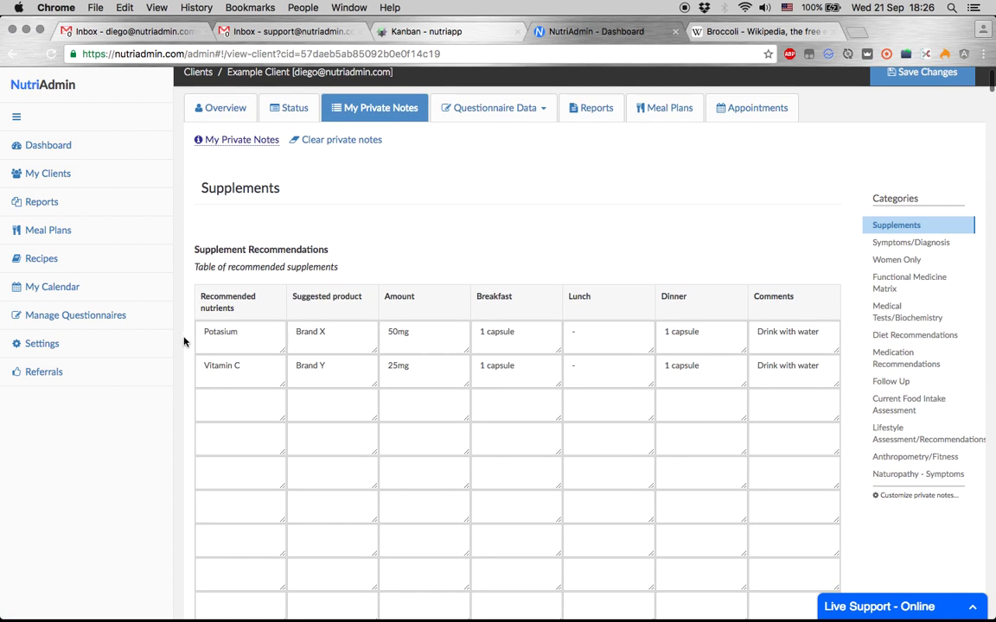
pyautogui.scroll(-2, 184, 352)
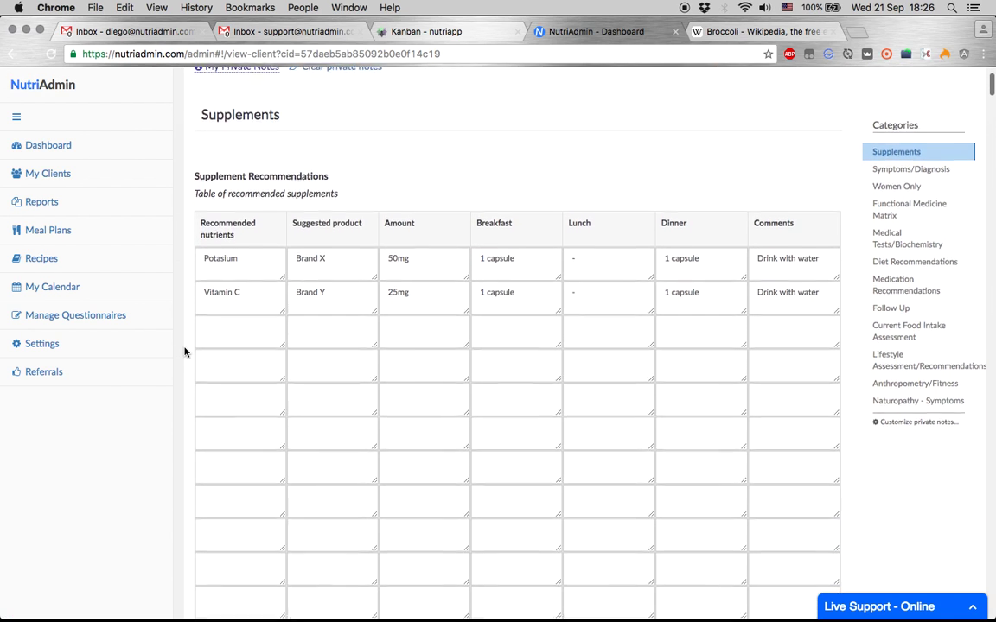
pyautogui.scroll(-1, 184, 352)
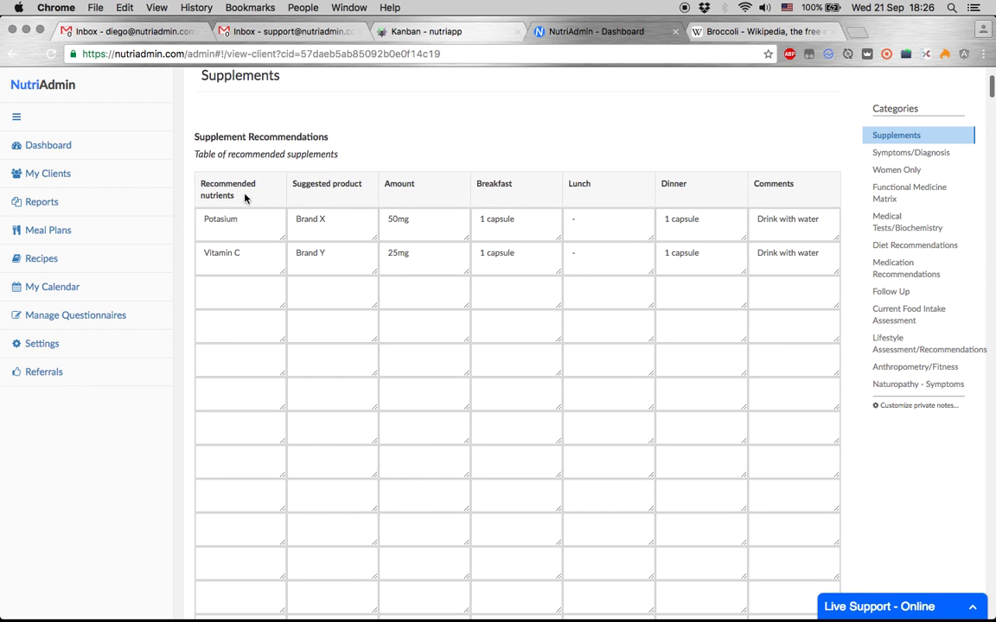
# - Review the client's private notes from Diet Recommendations through the Current Food Intake Assessment table
pyautogui.click(873, 246)
pyautogui.scroll(-4, 738, 351)
pyautogui.scroll(3, 738, 351)
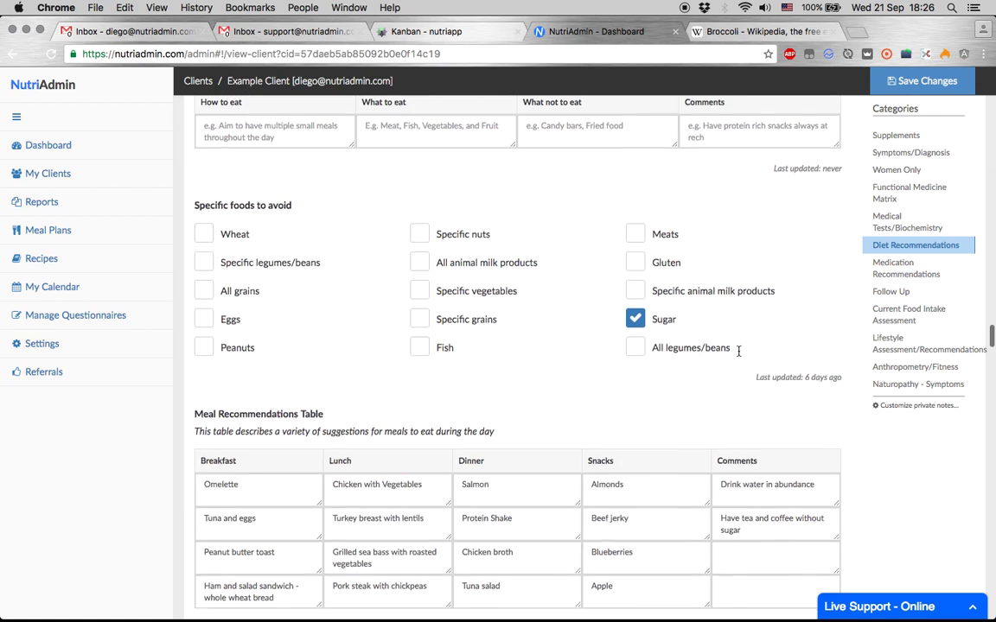
pyautogui.scroll(-3, 733, 355)
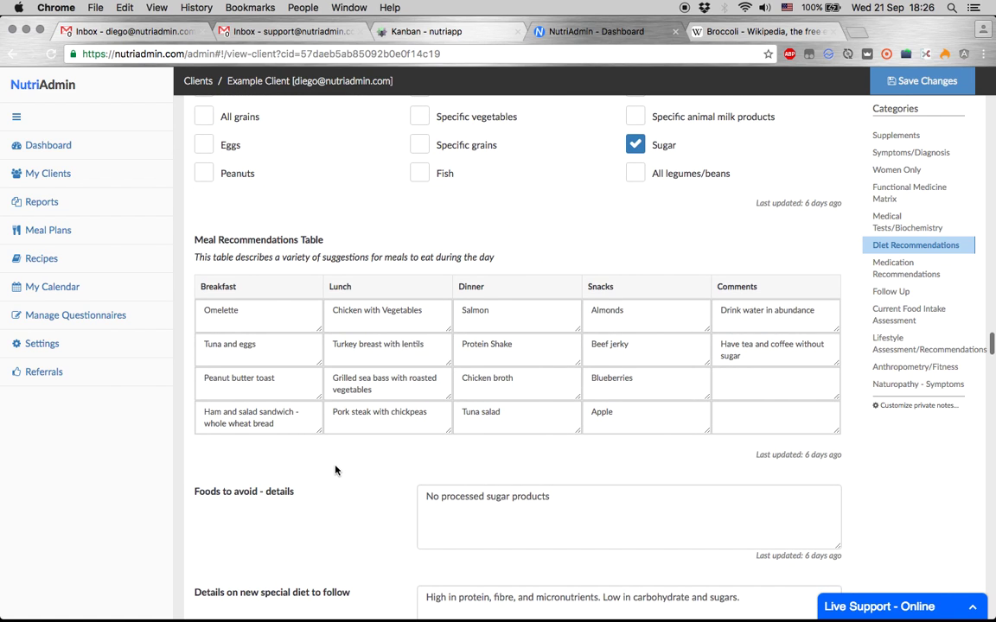
pyautogui.scroll(-1, 300, 417)
pyautogui.scroll(-10, 209, 435)
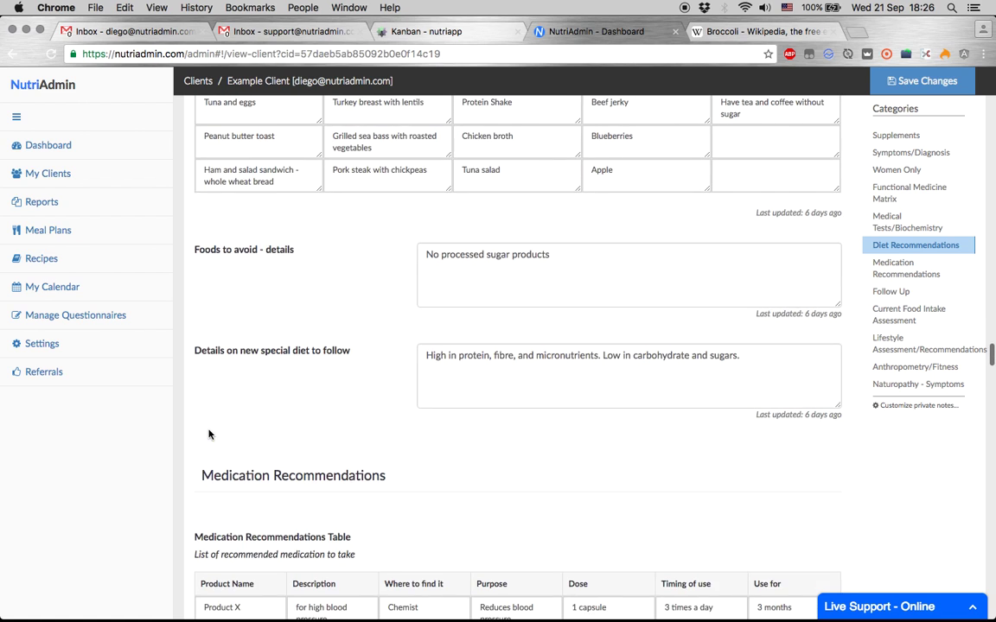
pyautogui.scroll(-15, 208, 435)
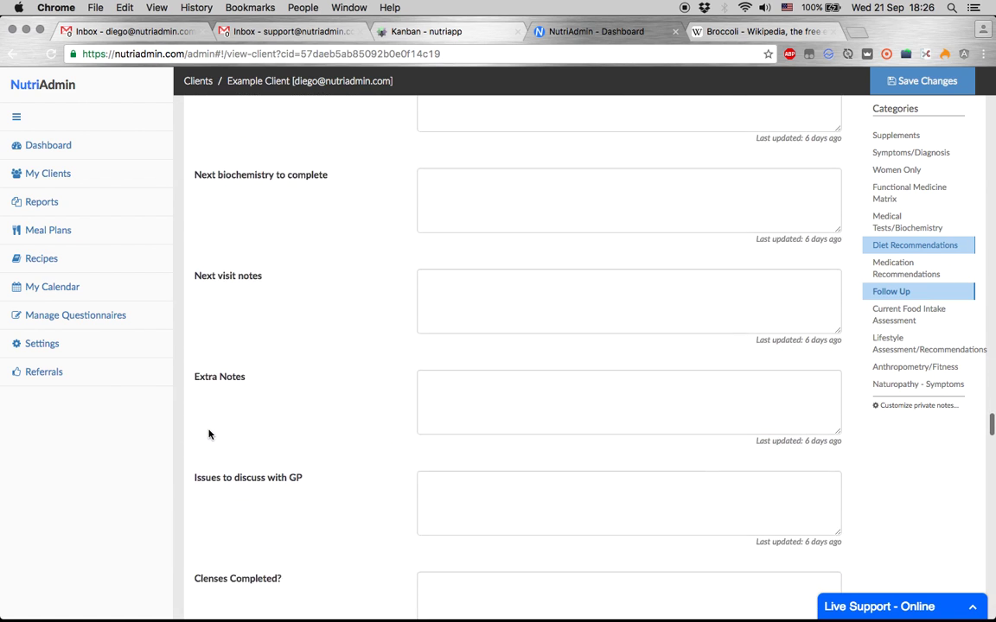
pyautogui.scroll(-2, 209, 435)
pyautogui.scroll(2, 209, 434)
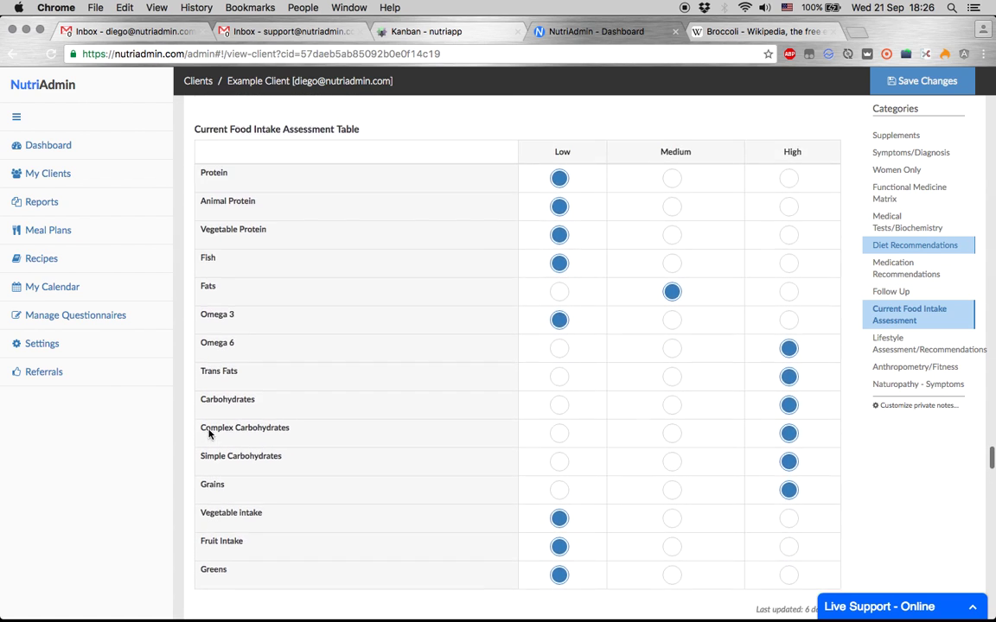
pyautogui.scroll(-1, 209, 439)
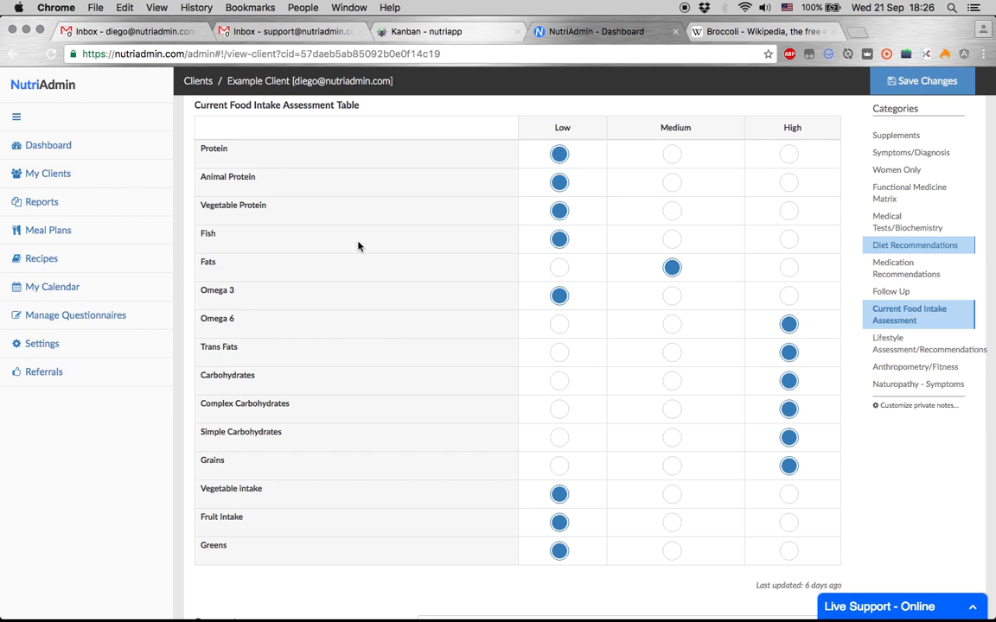
pyautogui.scroll(1, 362, 250)
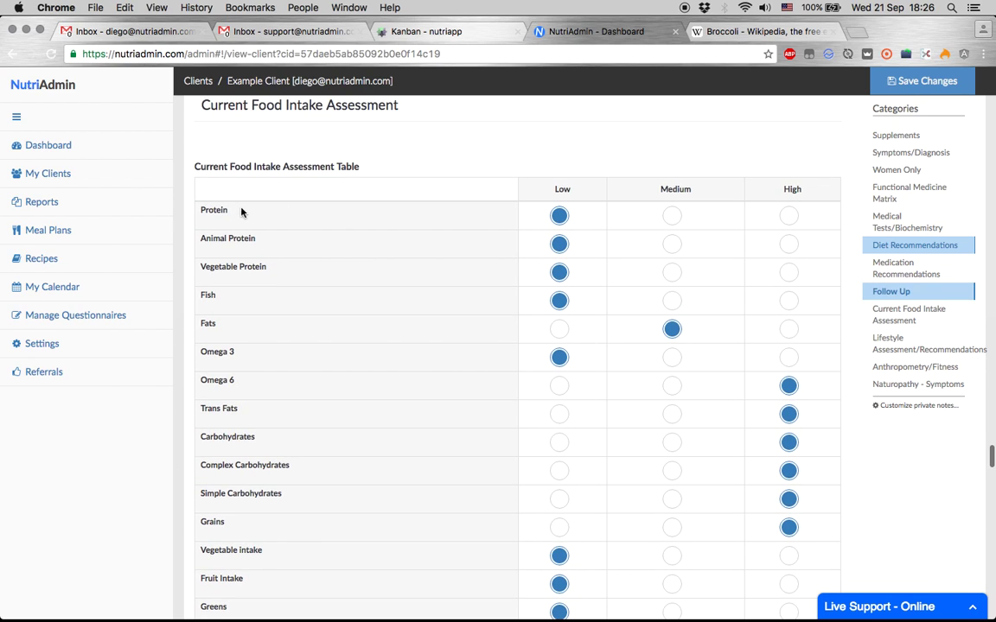
# - Start a new report and choose Example Client as its client
pyautogui.click(65, 201)
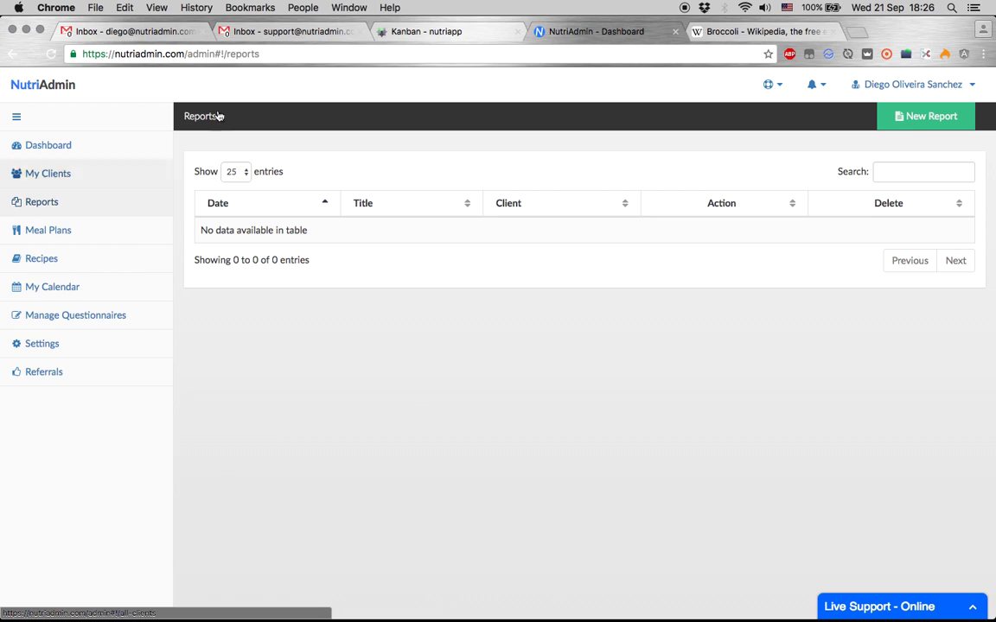
pyautogui.click(907, 116)
pyautogui.click(524, 286)
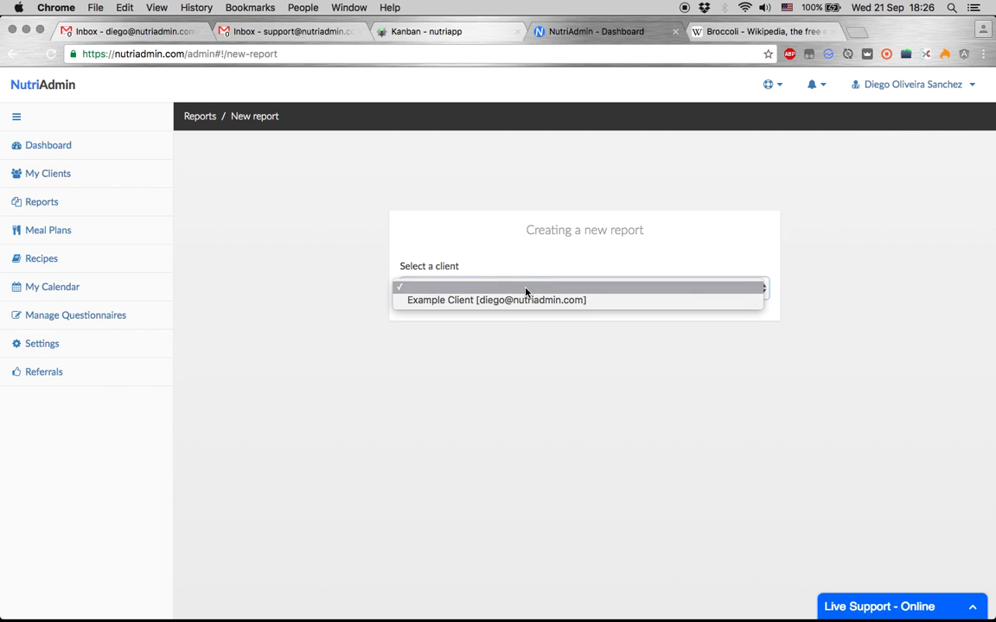
pyautogui.click(517, 300)
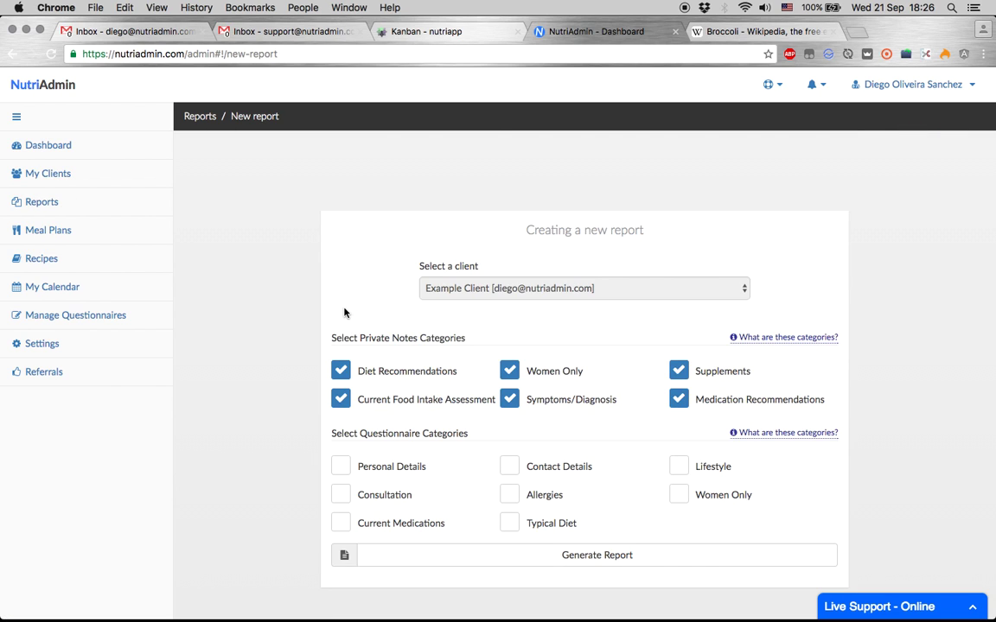
# - Generate the report with the preselected private notes categories and no questionnaire categories
pyautogui.scroll(-1, 346, 355)
pyautogui.tripleClick(397, 312)
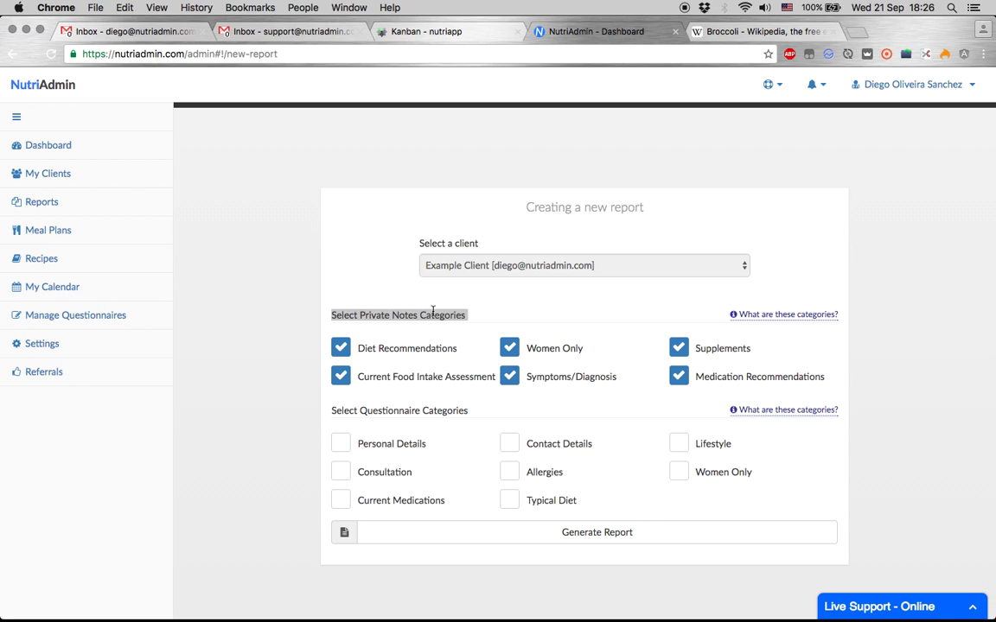
pyautogui.tripleClick(417, 410)
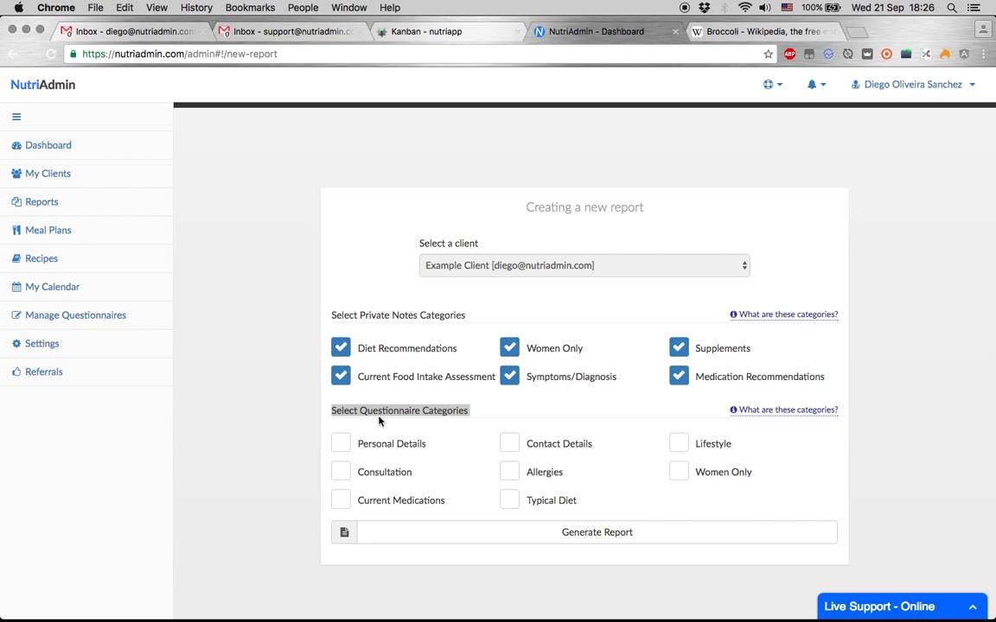
pyautogui.click(377, 419)
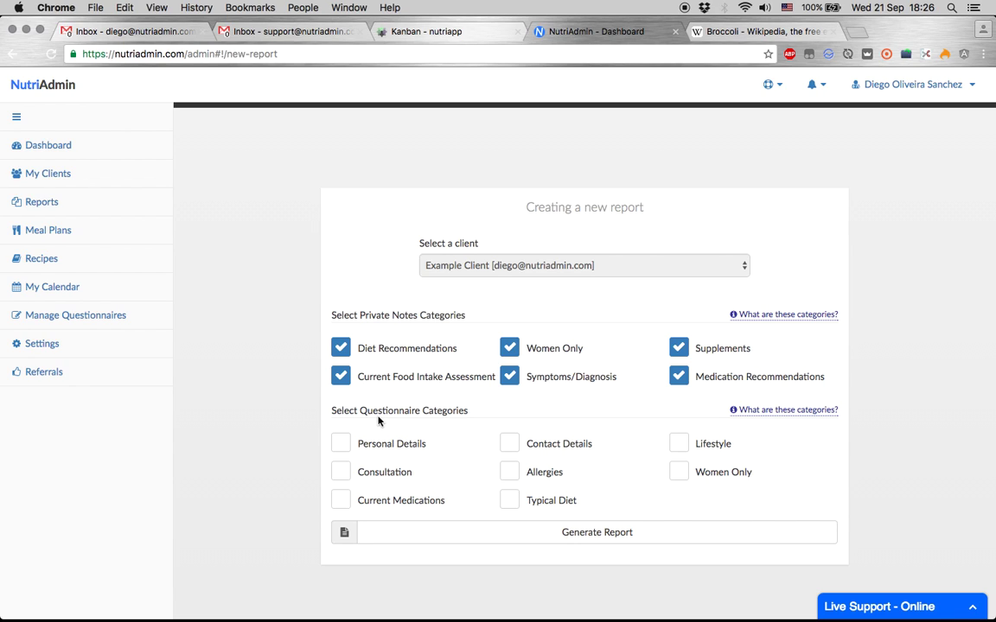
pyautogui.click(597, 532)
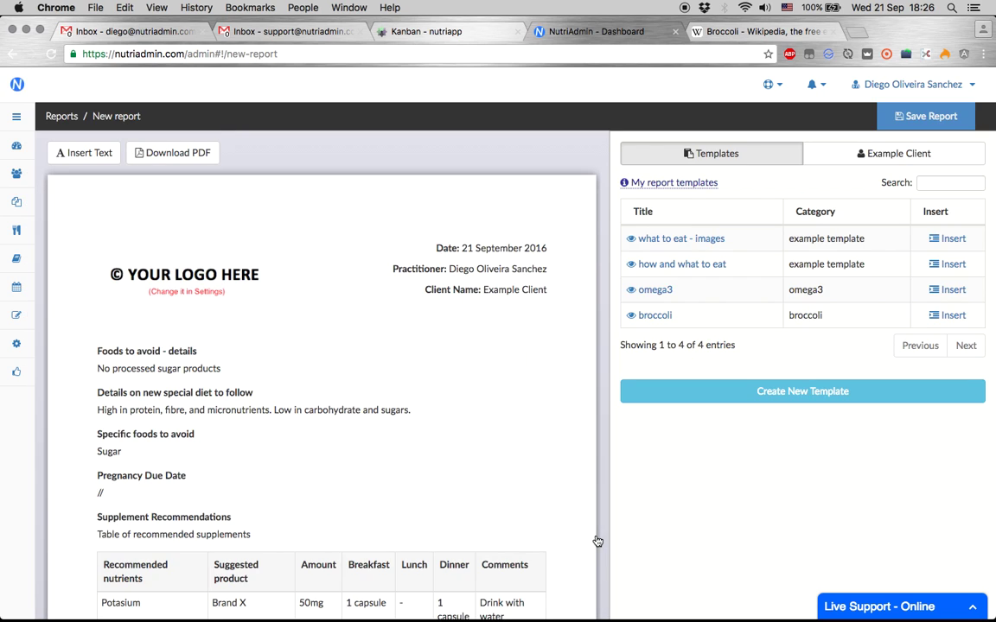
# - Review all pages of the generated report, from foods to avoid through the medication recommendations
pyautogui.scroll(-6, 87, 385)
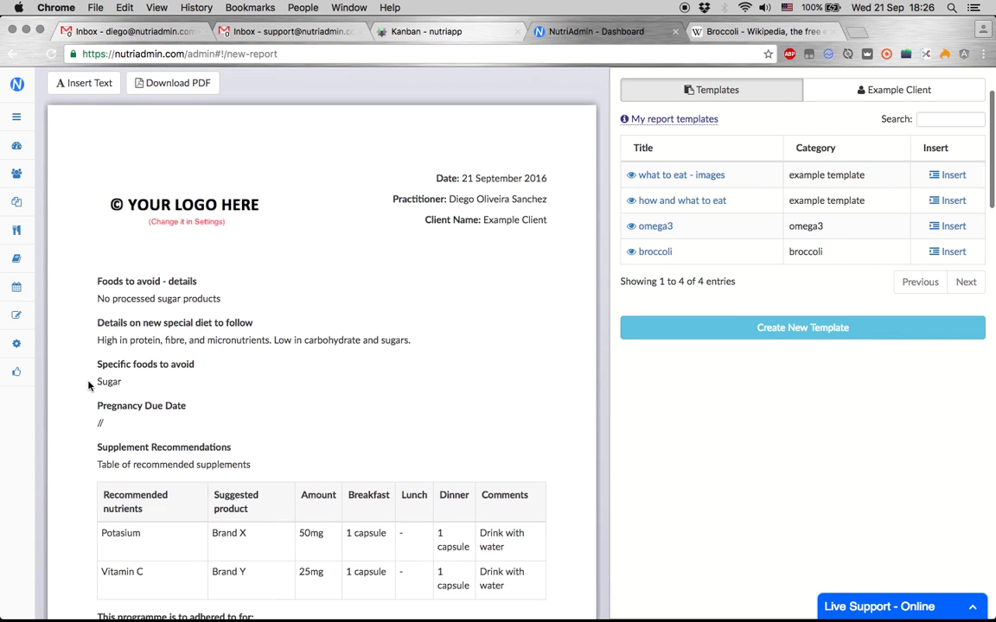
pyautogui.scroll(-3, 88, 385)
pyautogui.moveTo(129, 345)
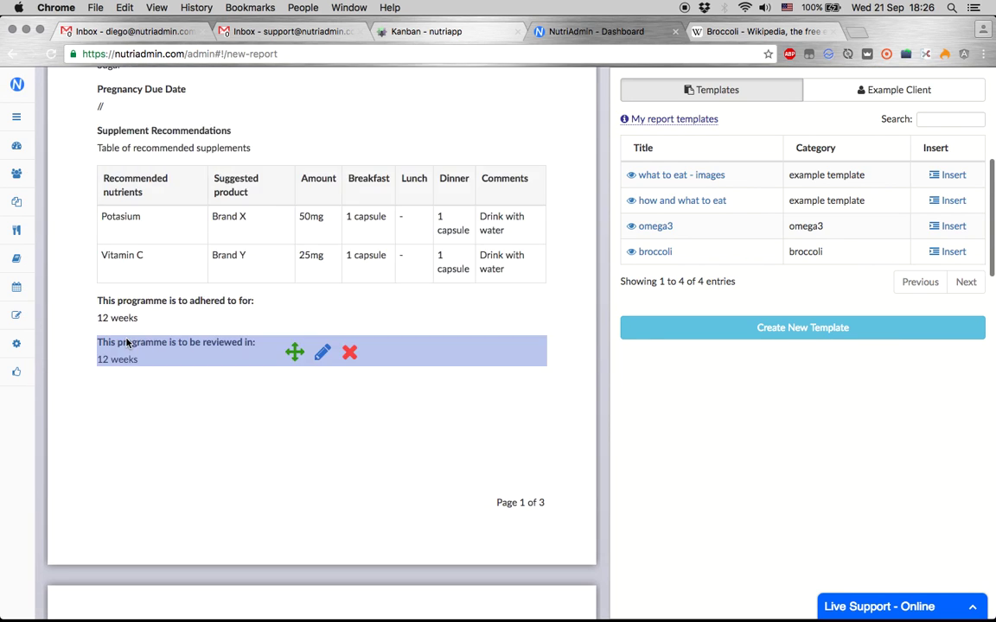
pyautogui.scroll(-11, 126, 343)
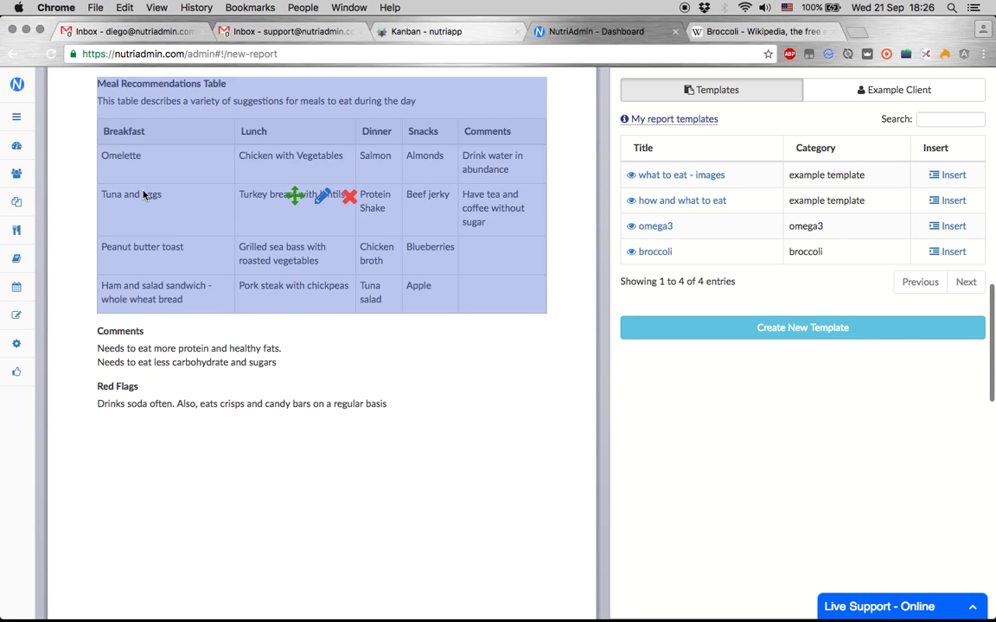
pyautogui.scroll(-9, 155, 383)
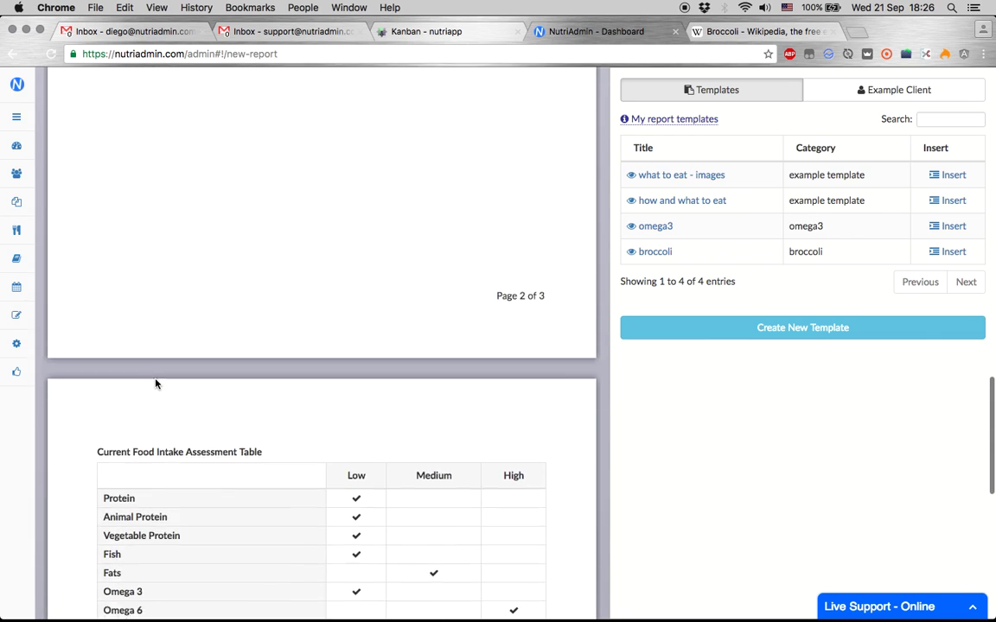
pyautogui.scroll(-8, 156, 382)
pyautogui.scroll(-3, 63, 518)
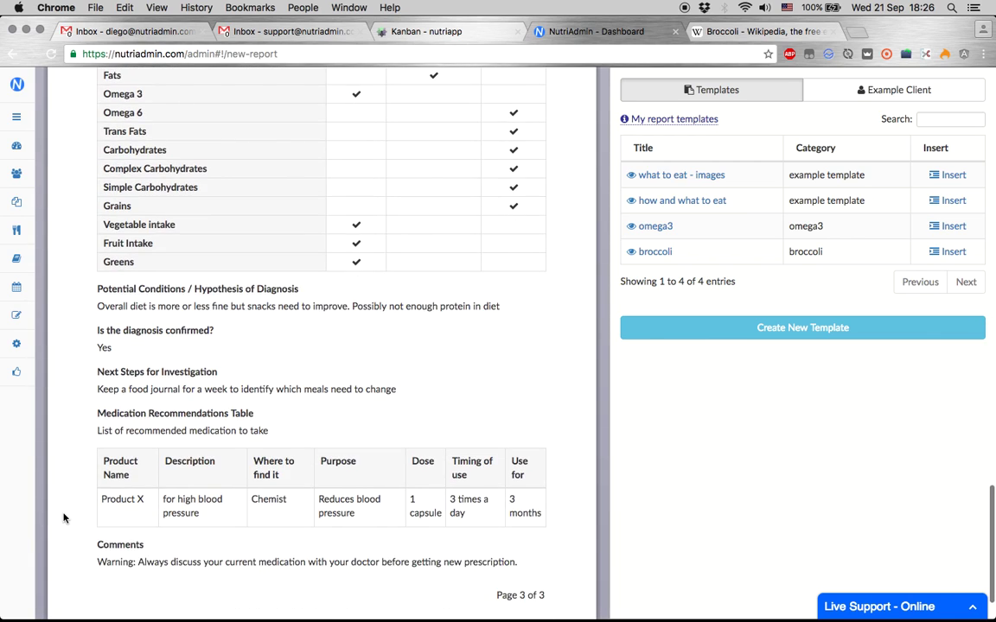
pyautogui.scroll(20, 64, 517)
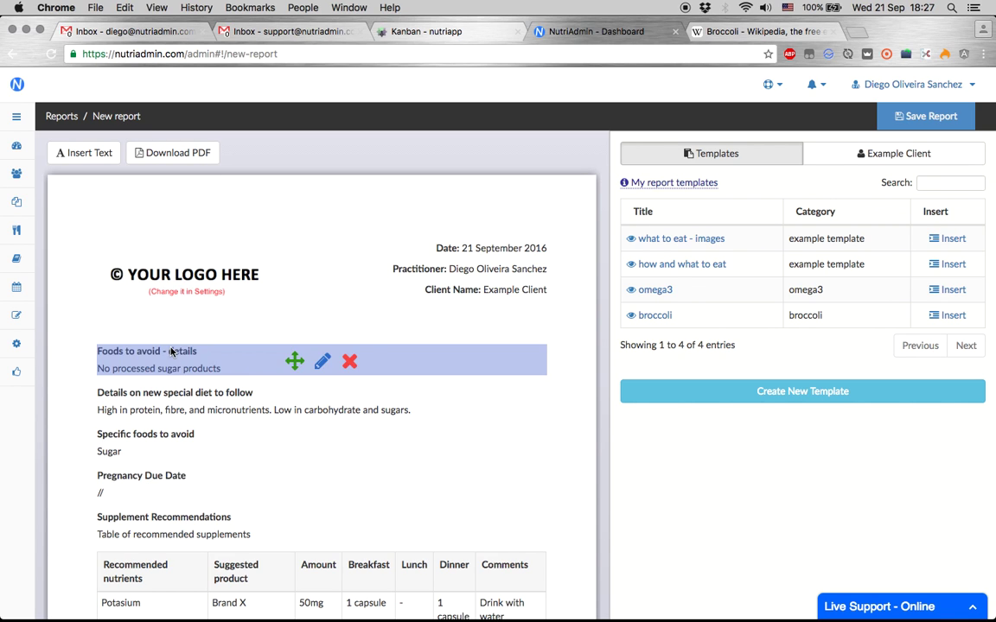
pyautogui.scroll(-3, 263, 336)
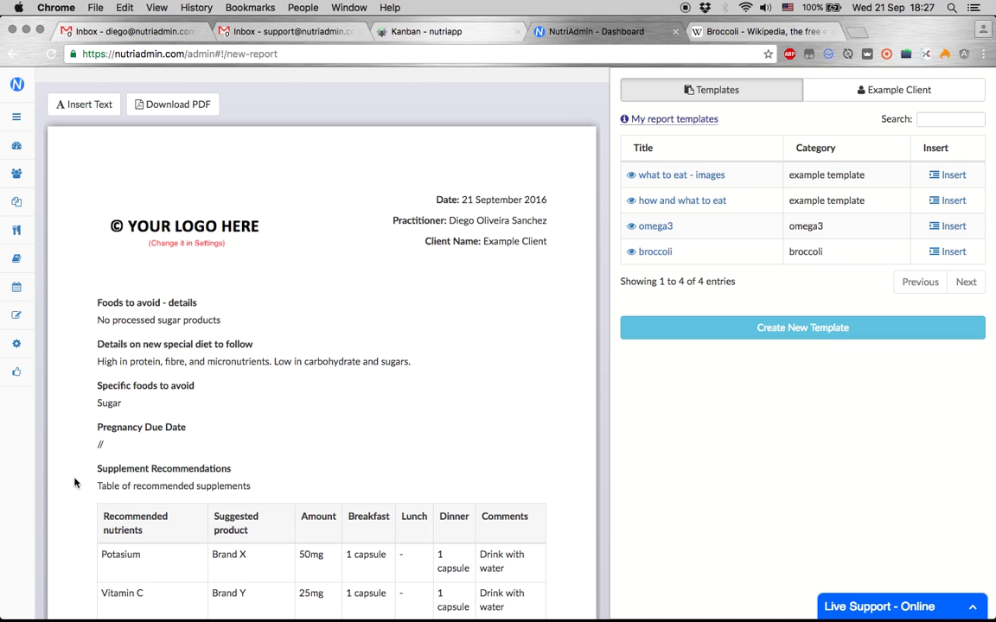
pyautogui.scroll(-1, 74, 483)
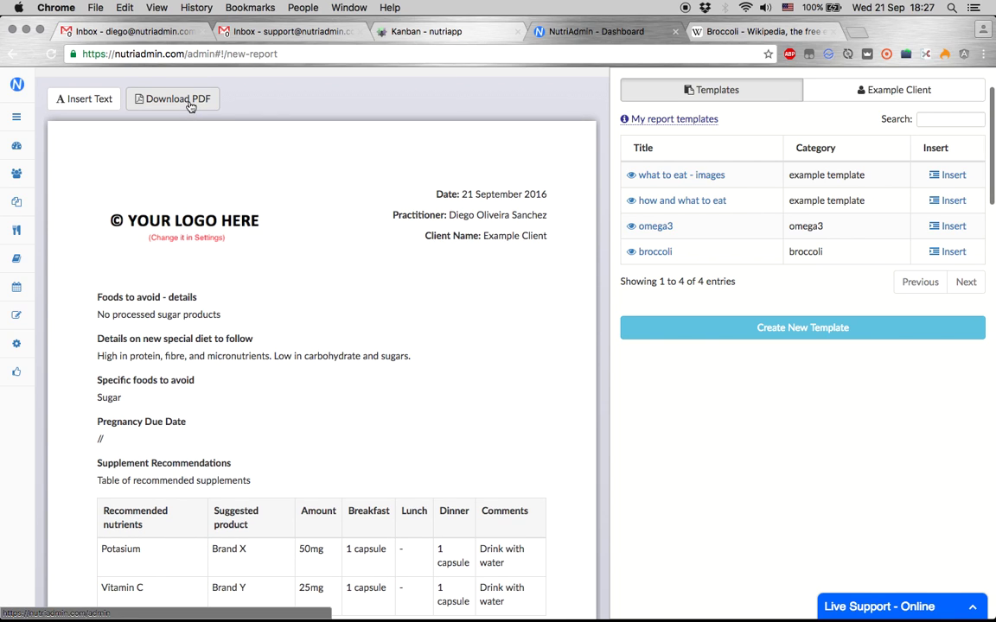
pyautogui.scroll(3, 78, 269)
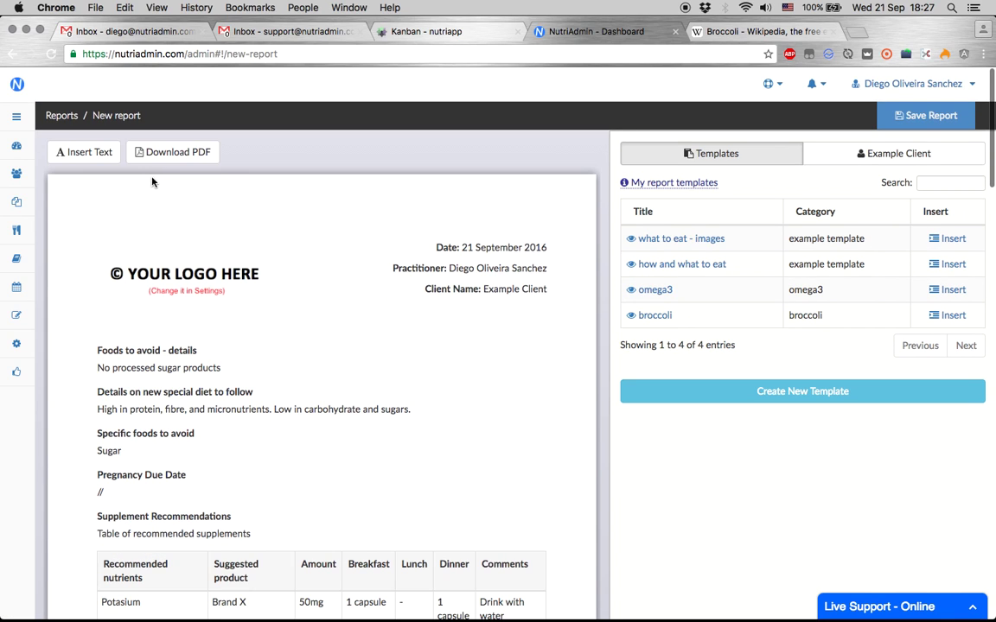
# - Delete the Pregnancy Due Date section from the report's first page
pyautogui.scroll(-3, 65, 346)
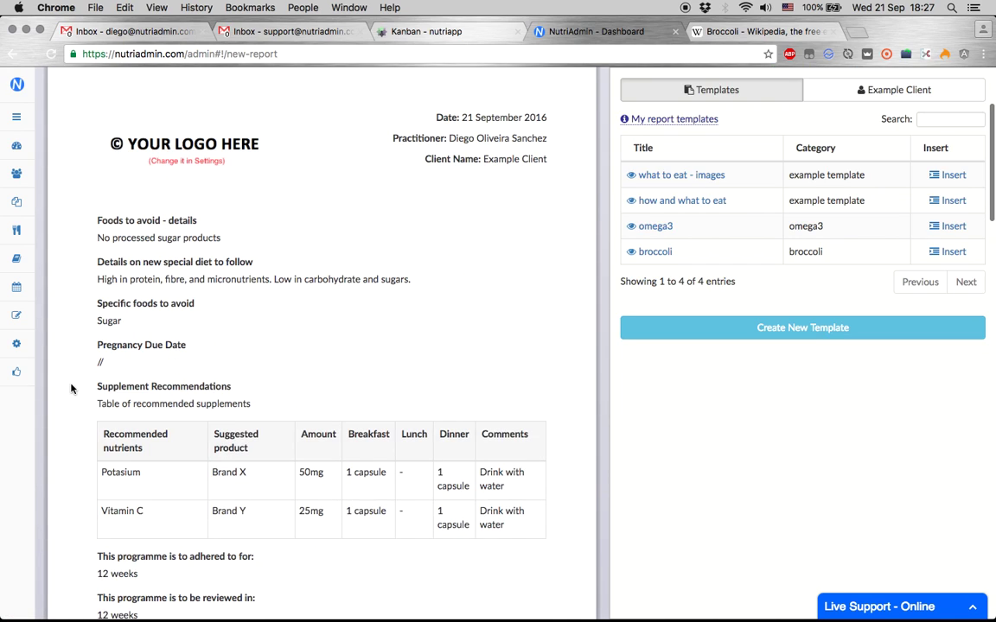
pyautogui.scroll(-1, 90, 412)
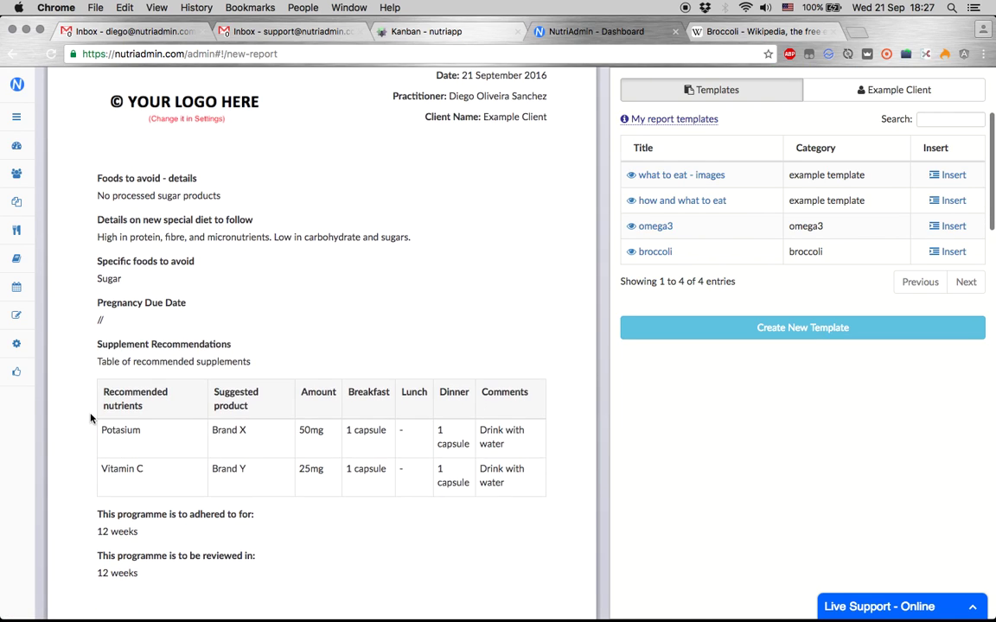
pyautogui.moveTo(250, 294)
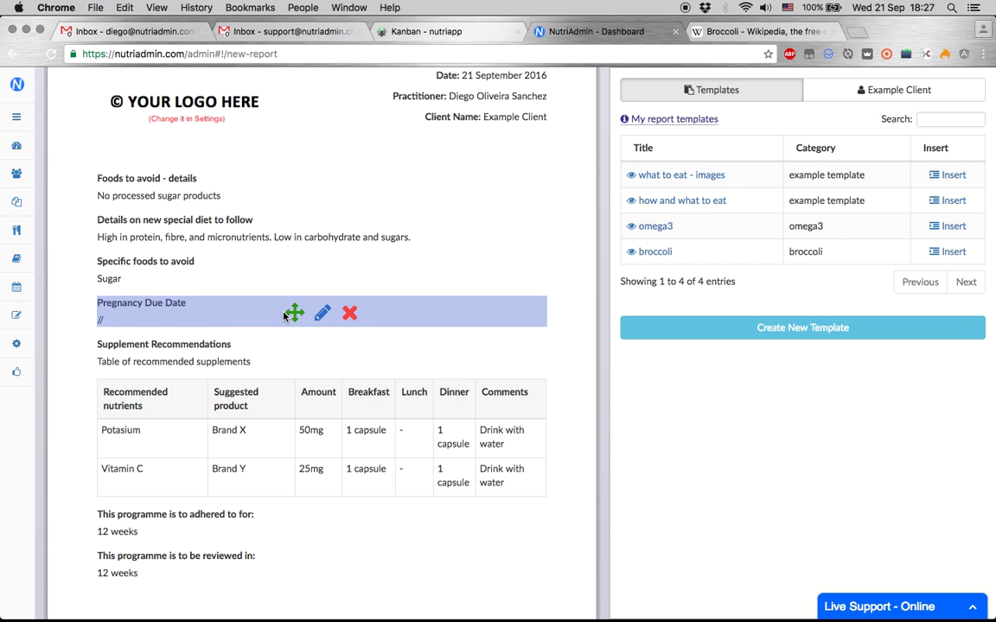
pyautogui.click(350, 315)
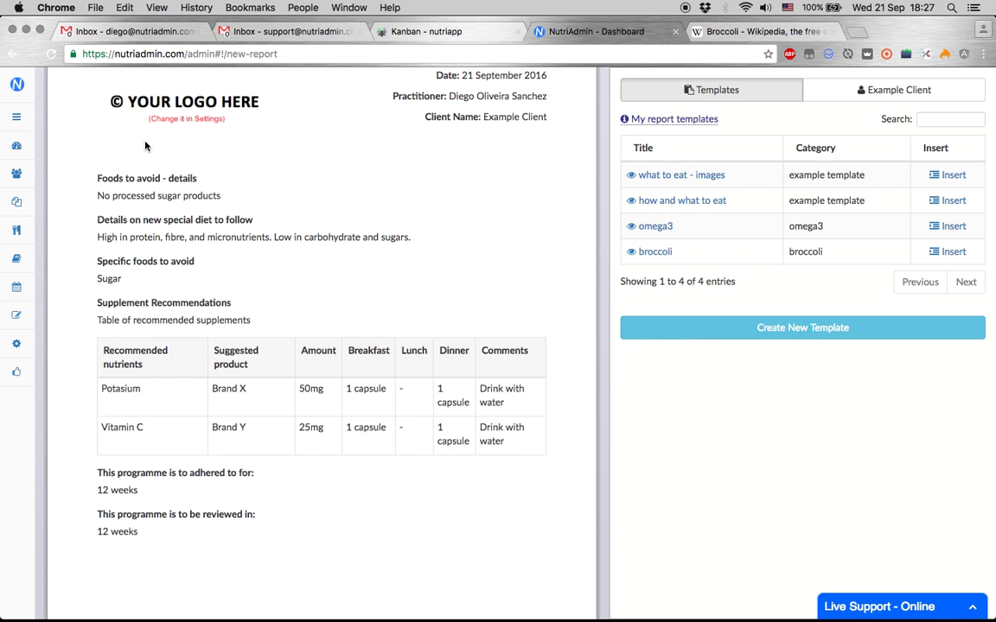
# - Move the Supplement Recommendations section directly below "Foods to avoid - details" in the report
pyautogui.moveTo(292, 380)
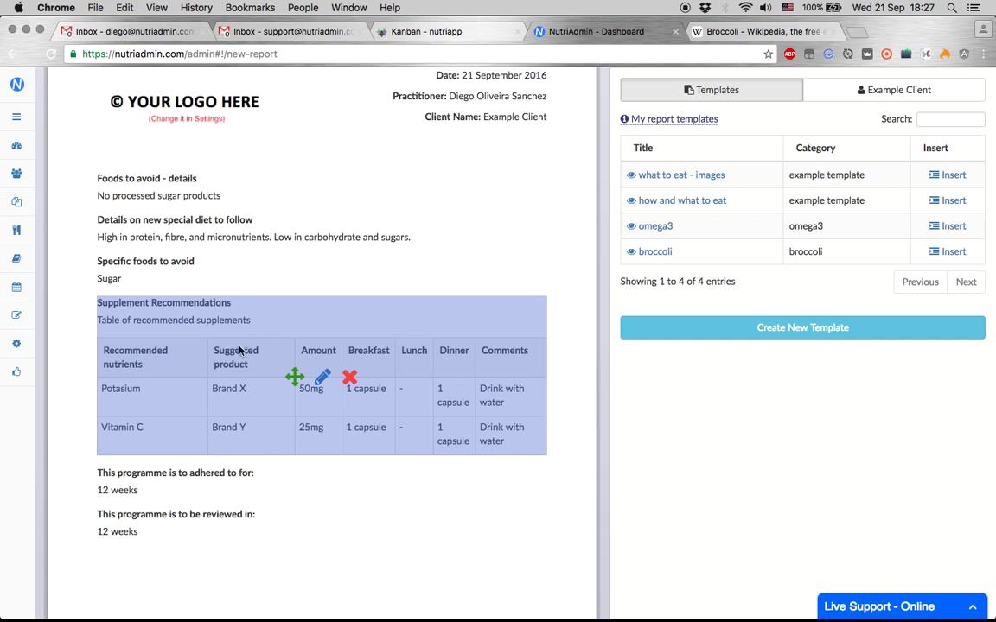
pyautogui.click(294, 380)
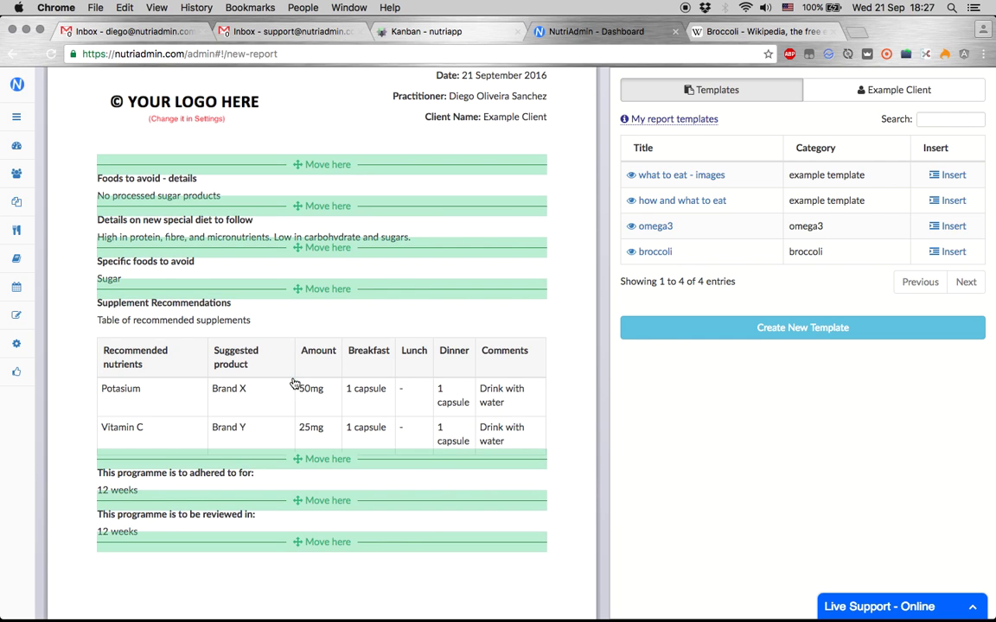
pyautogui.click(323, 208)
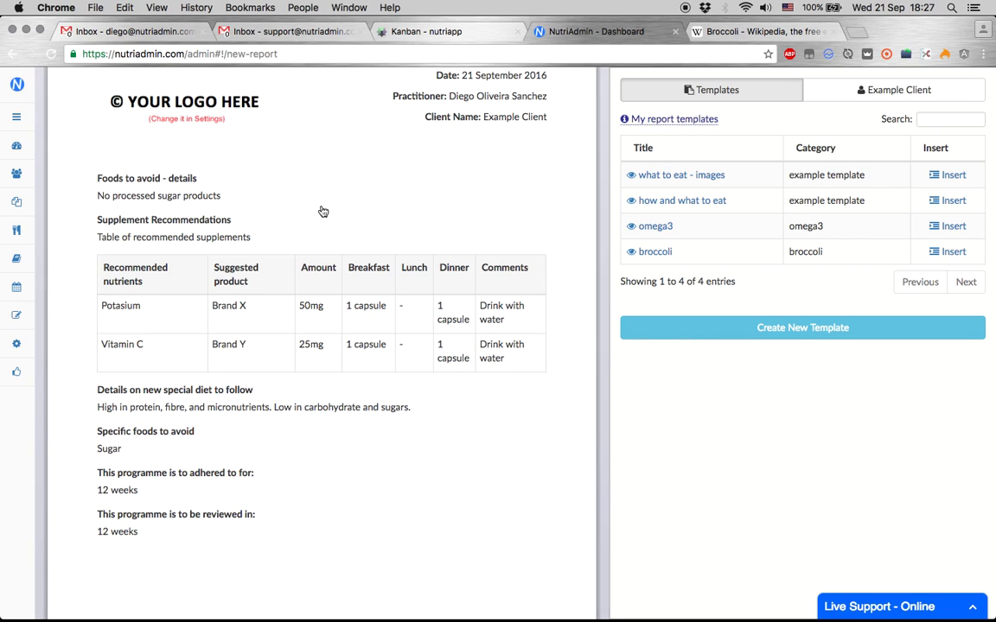
# - Add an Omega 3 row with Brand A and 50 mg to the report's Supplement Recommendations table
pyautogui.moveTo(174, 321)
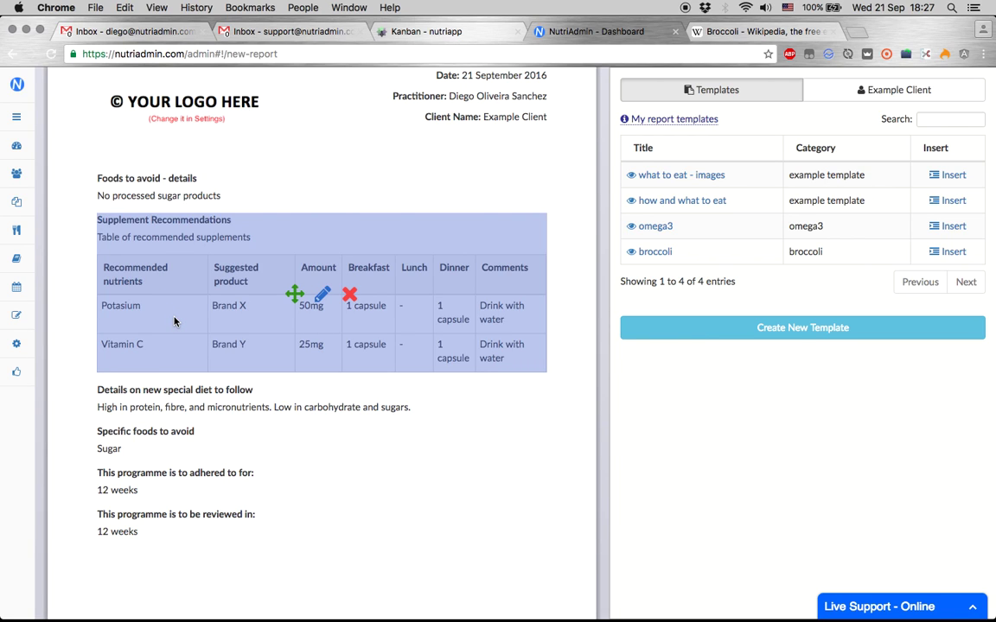
pyautogui.scroll(-1, 174, 322)
pyautogui.click(323, 271)
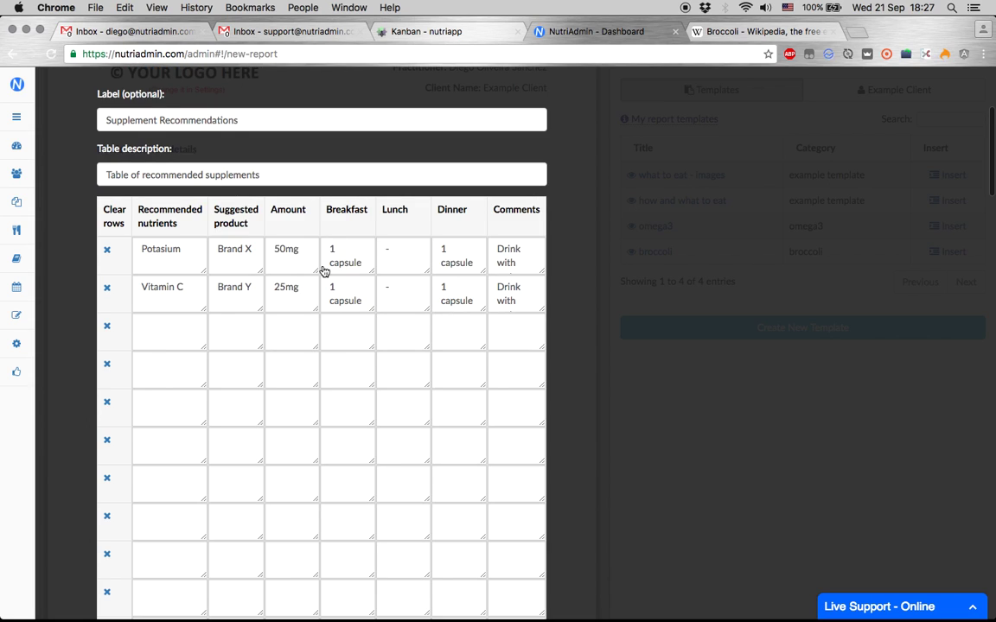
pyautogui.scroll(-1, 188, 319)
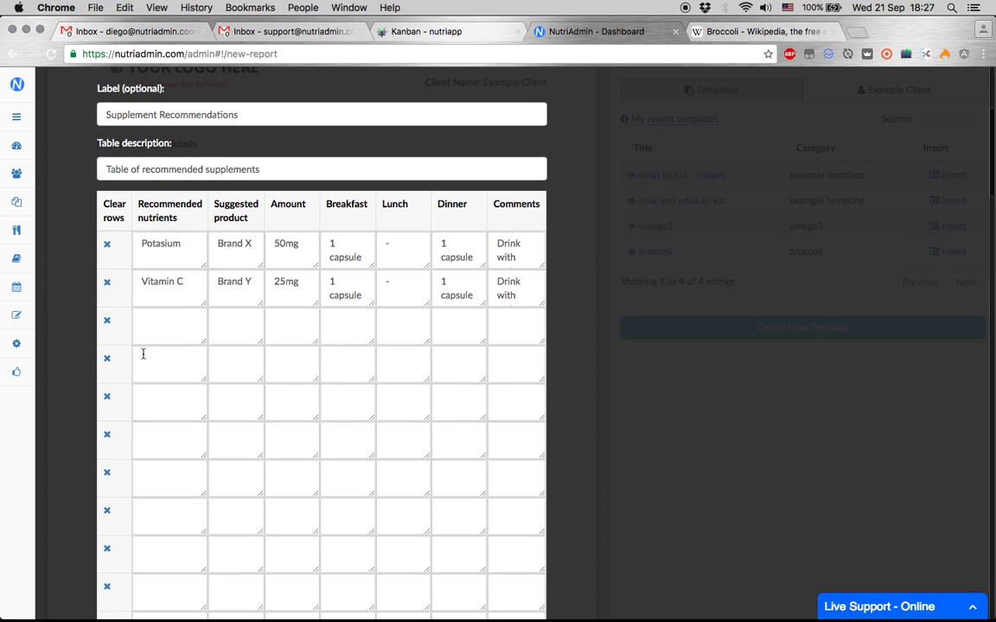
pyautogui.scroll(-3, 432, 363)
pyautogui.scroll(-1, 190, 273)
pyautogui.click(150, 272)
pyautogui.write('Om')
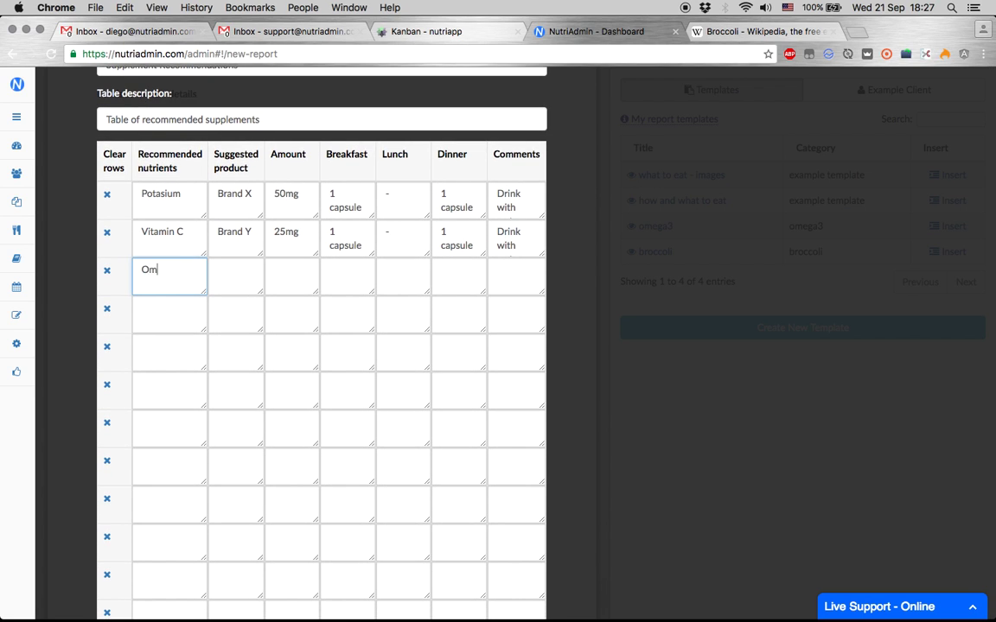
pyautogui.write('ega 3')
pyautogui.press('Tab')
pyautogui.write('Brand')
pyautogui.press('Tab')
pyautogui.write('50 mg')
pyautogui.press('Tab')
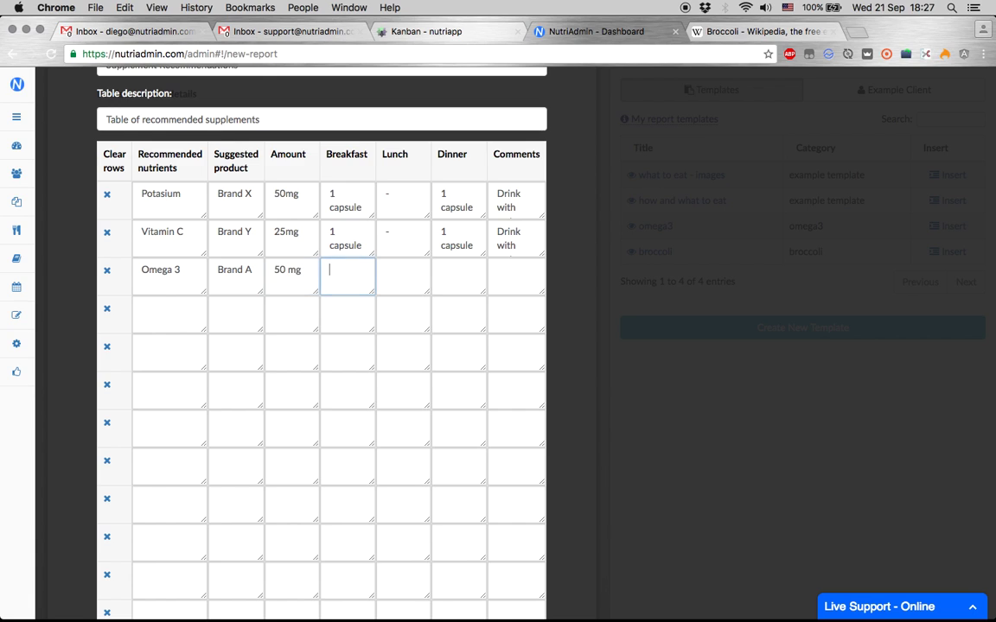
# - Enter 1 for breakfast, lunch, dinner and comments in the Omega 3 row, and save the table
pyautogui.write('1')
pyautogui.press('Tab')
pyautogui.write('1')
pyautogui.press('Tab')
pyautogui.write('1')
pyautogui.press('Tab')
pyautogui.write('1')
pyautogui.scroll(-3, 149, 269)
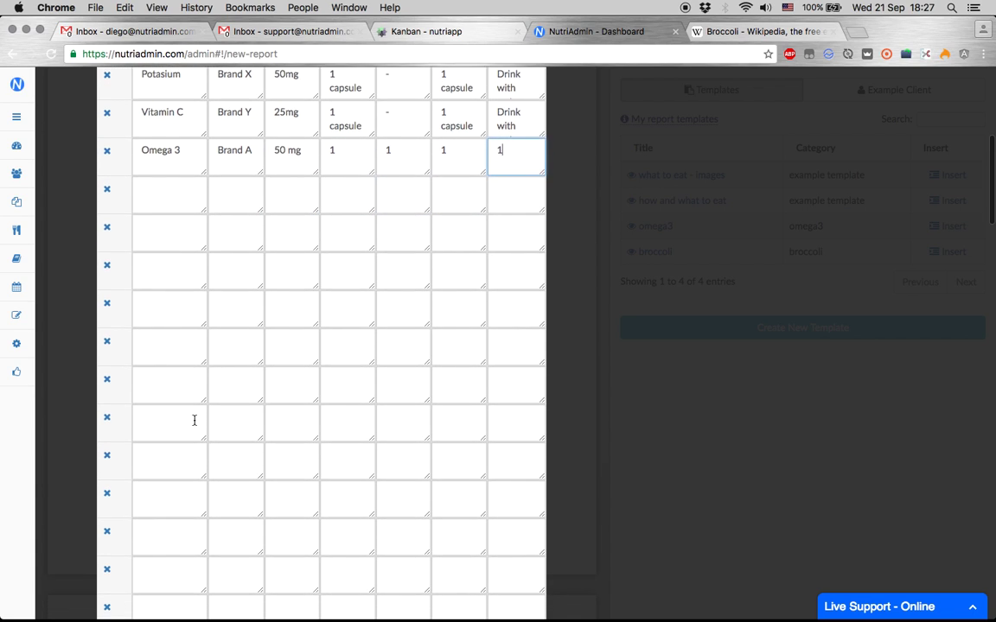
pyautogui.scroll(-5, 577, 453)
pyautogui.click(147, 509)
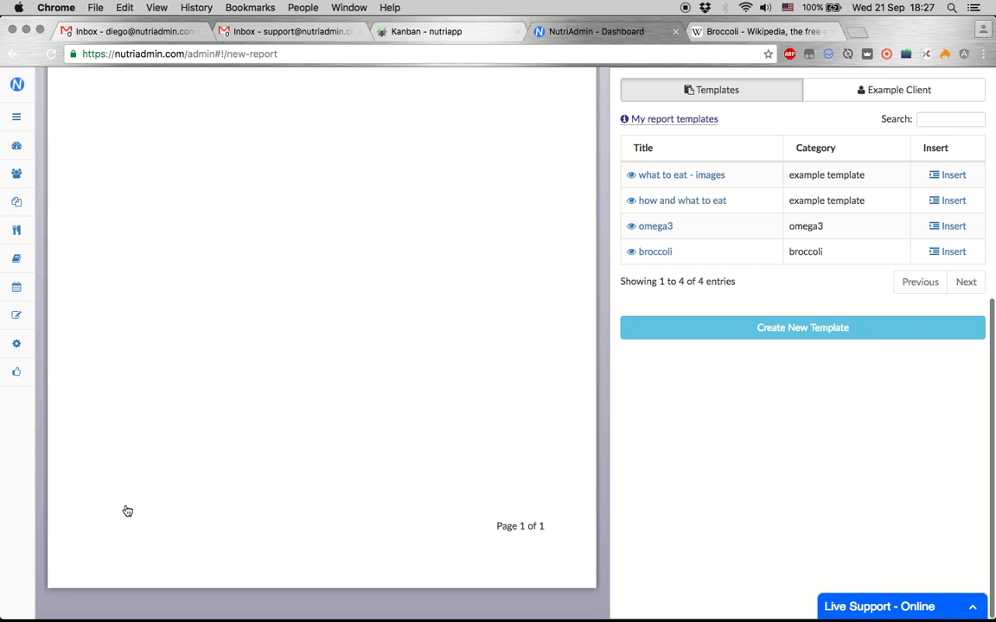
pyautogui.scroll(4, 138, 466)
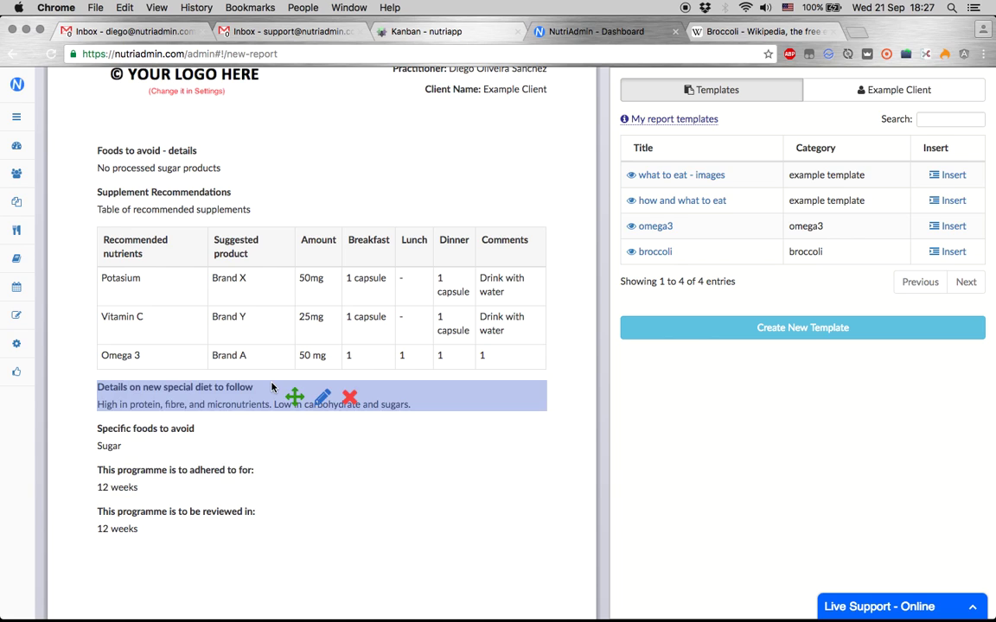
pyautogui.scroll(4, 136, 466)
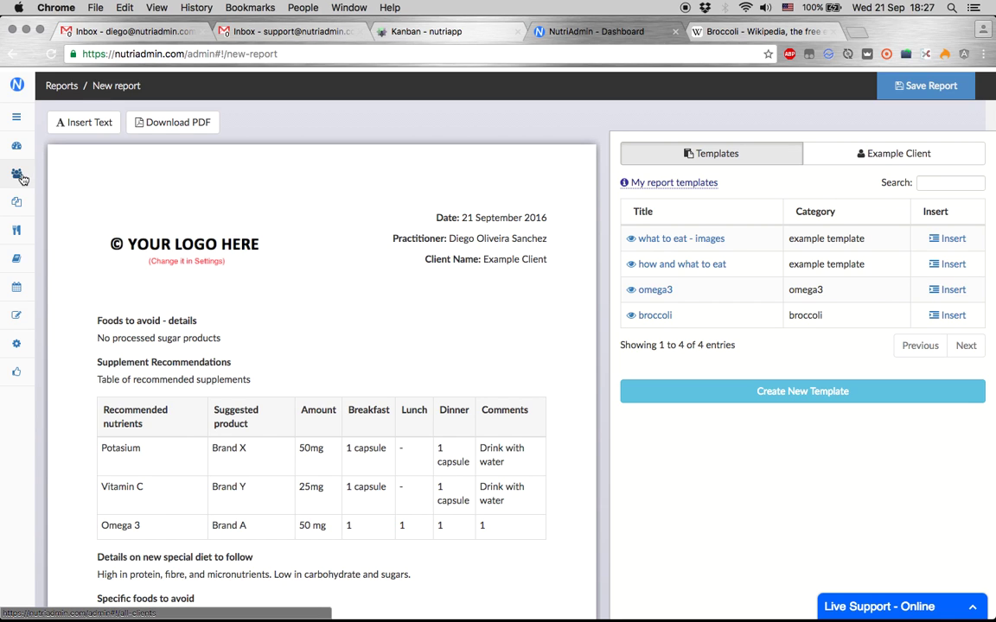
pyautogui.click(17, 118)
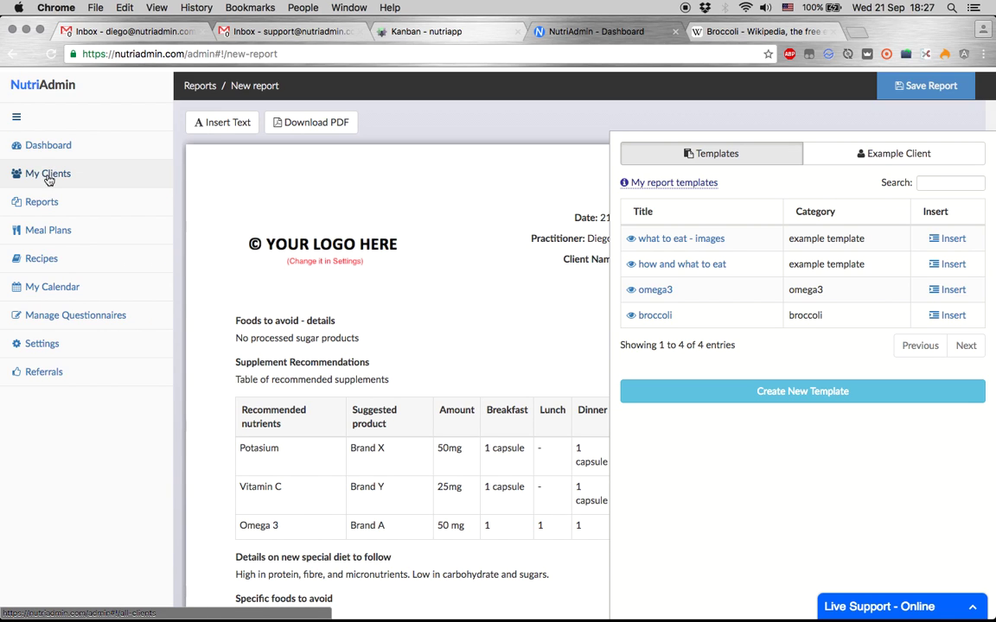
pyautogui.click(18, 115)
pyautogui.scroll(-1, 286, 304)
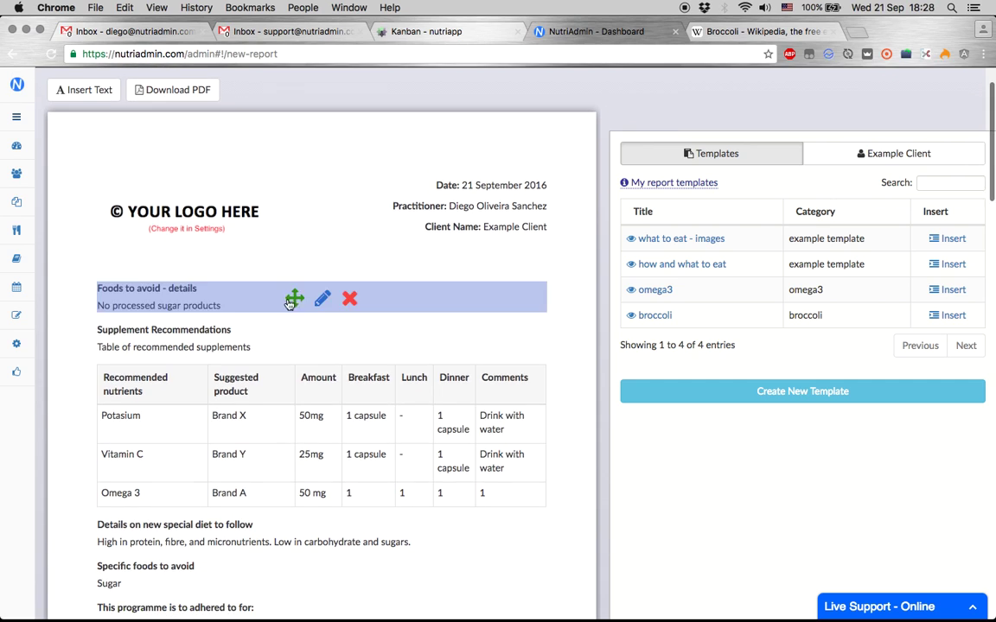
pyautogui.scroll(-4, 281, 346)
pyautogui.scroll(1, 281, 345)
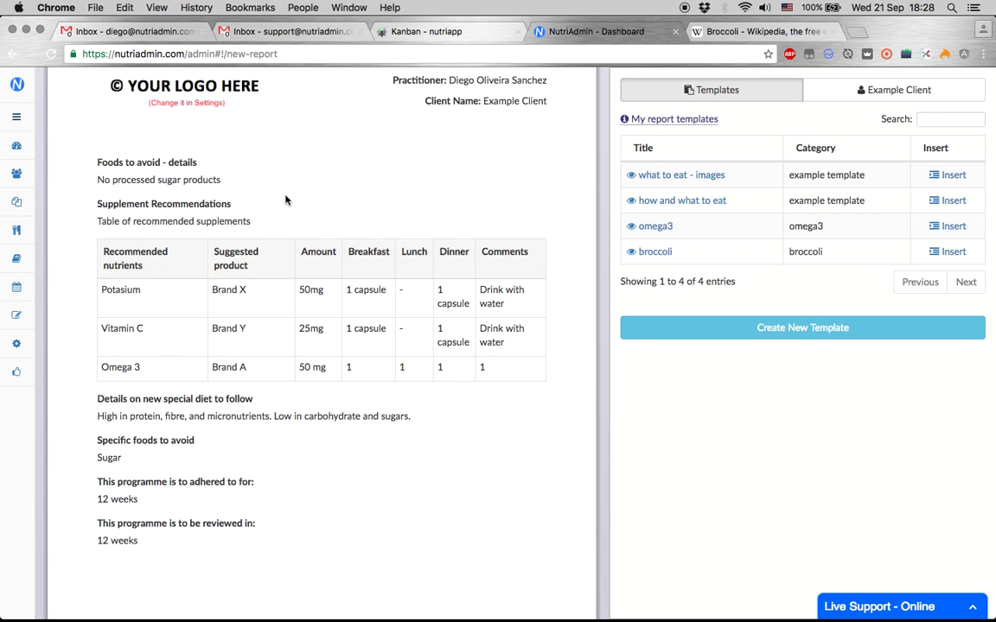
pyautogui.scroll(1, 287, 201)
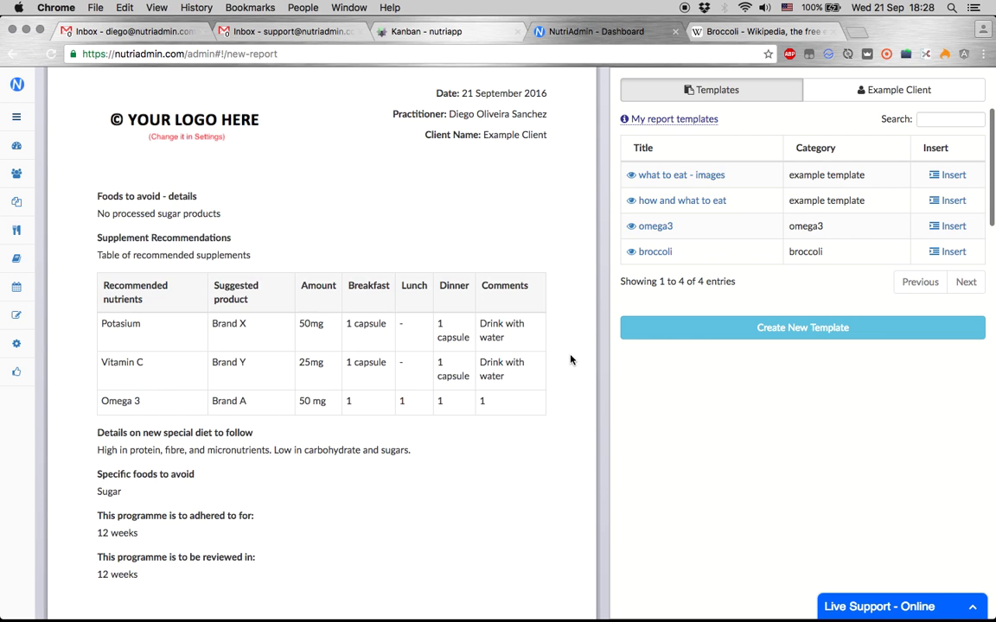
pyautogui.scroll(5, 570, 360)
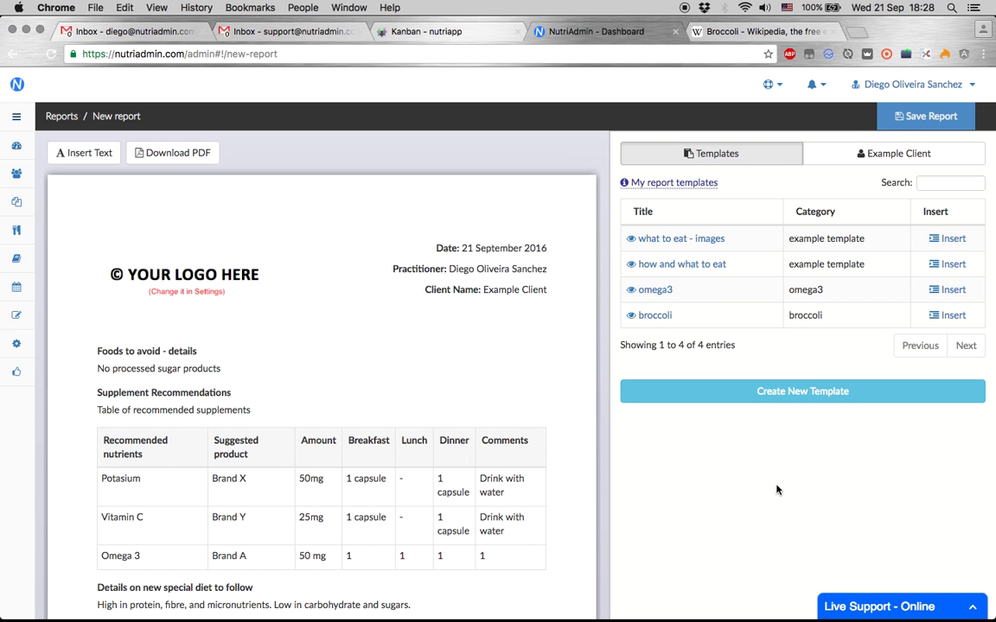
# - Start a new report template with the lines "Omega 3:", "Why it's important:" and "Sources of omega 3:"
pyautogui.click(760, 391)
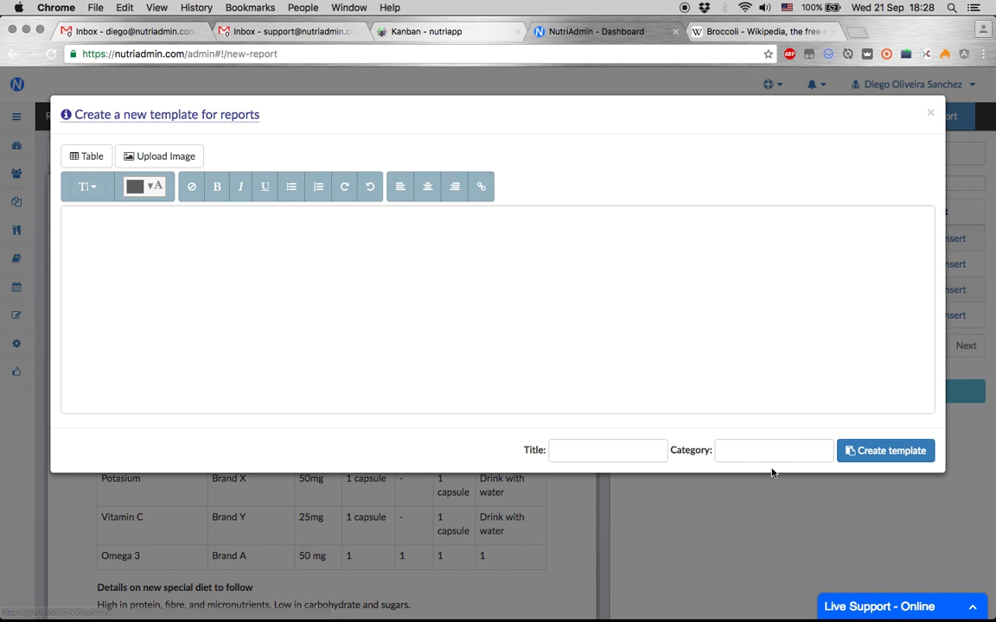
pyautogui.click(563, 346)
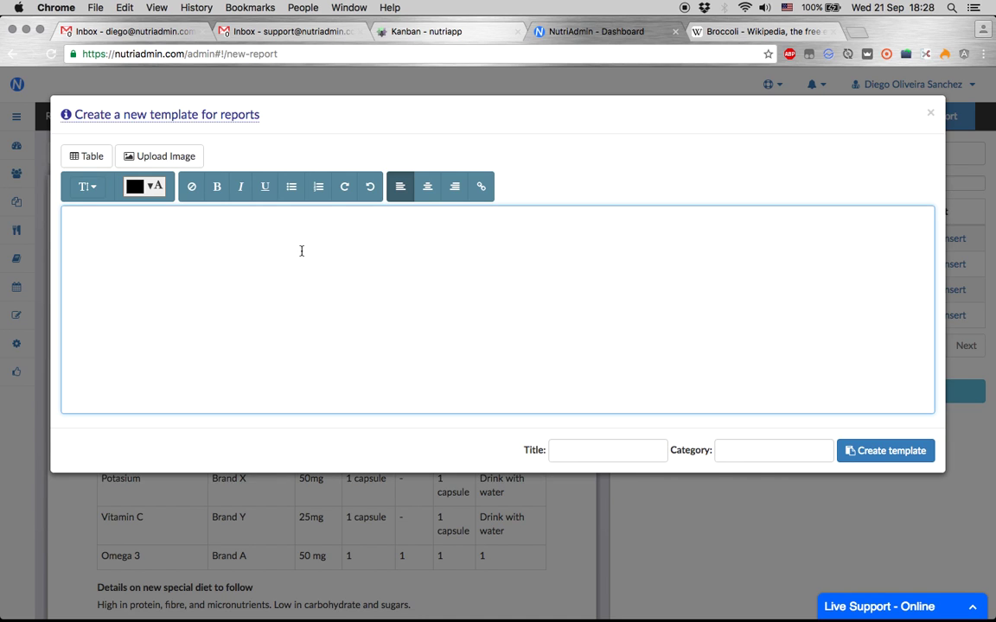
pyautogui.moveTo(906, 618)
pyautogui.write('Ome')
pyautogui.write('mportant:')
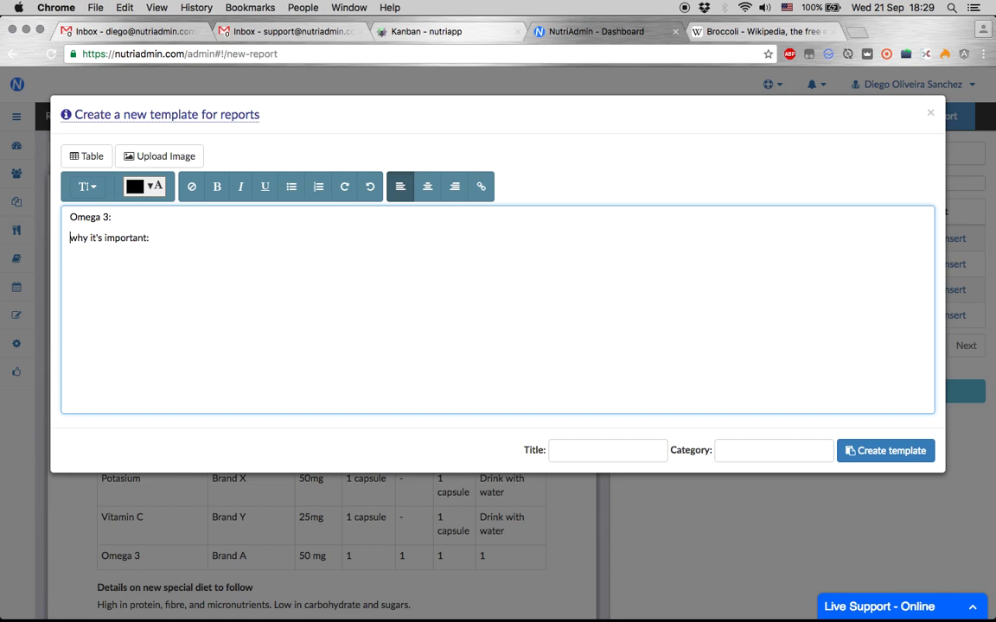
pyautogui.press('Delete')
pyautogui.write('W')
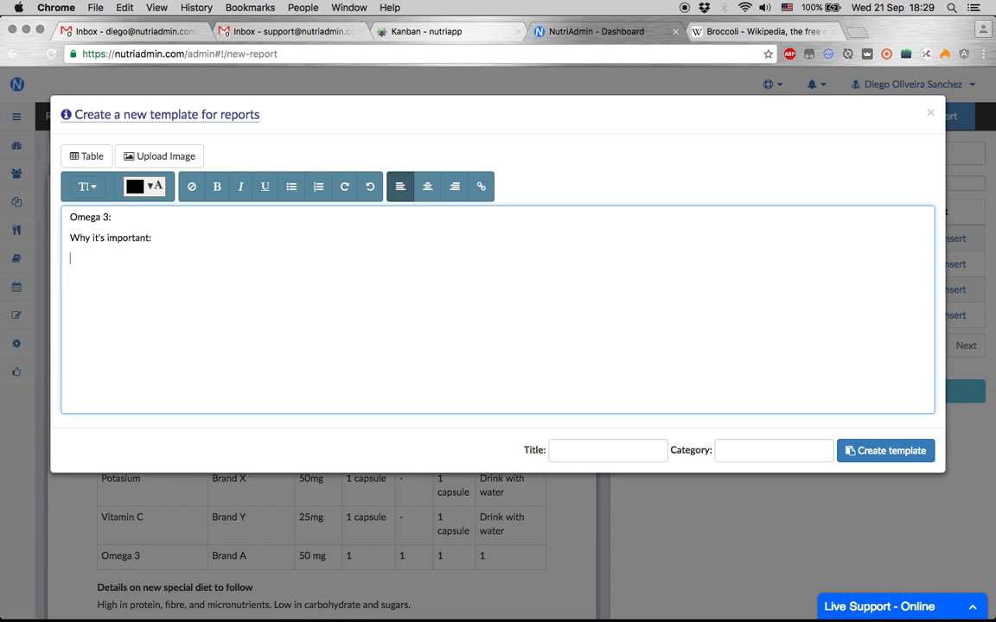
pyautogui.write('mega 3:')
# - Set "Sources of omega 3:" to Very Large text and "Why it's important:" to Large
pyautogui.tripleClick(129, 258)
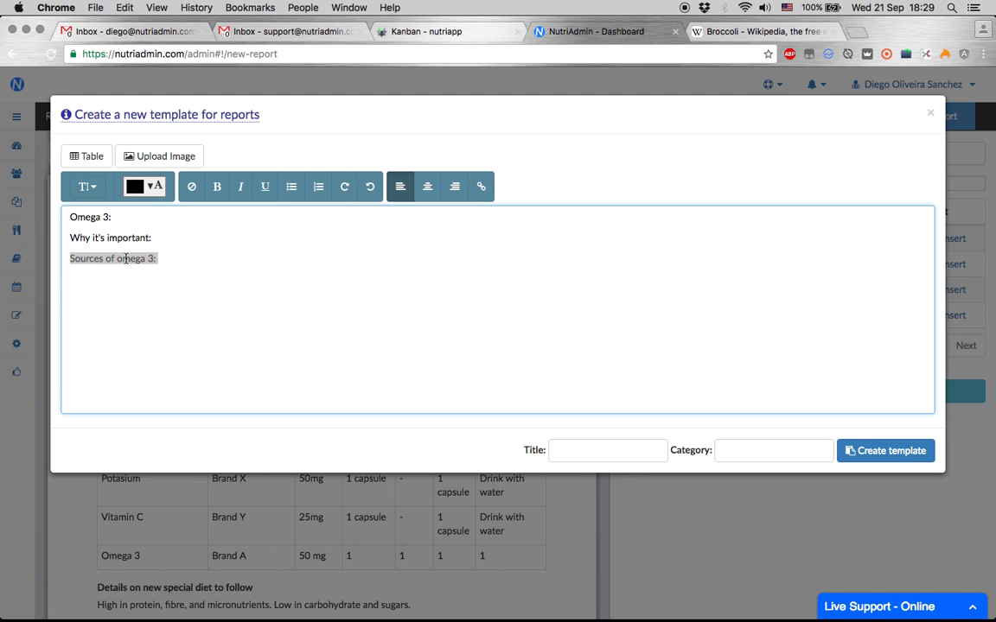
pyautogui.click(99, 186)
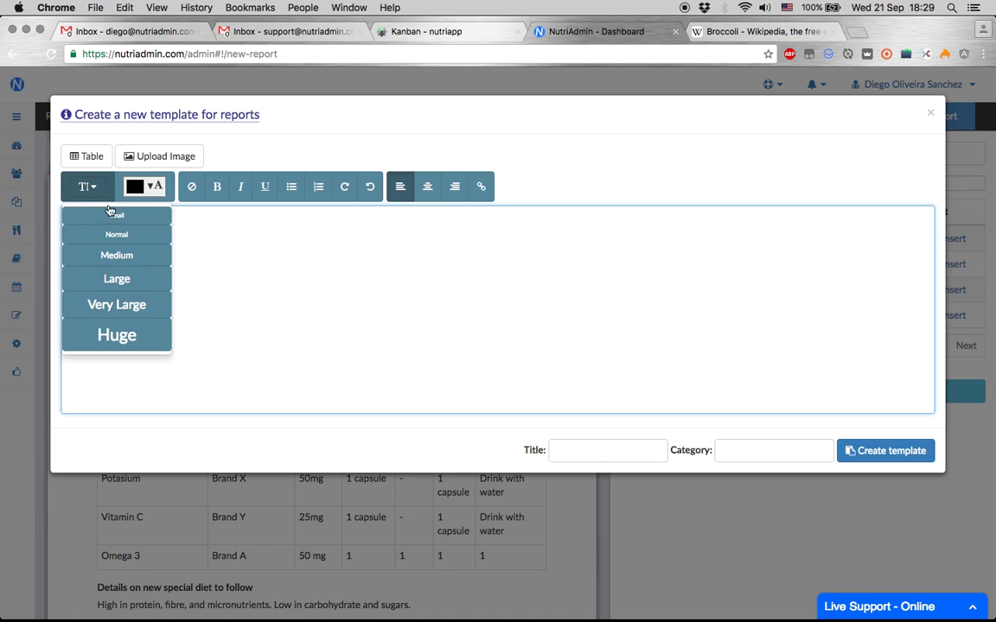
pyautogui.click(128, 300)
pyautogui.tripleClick(101, 240)
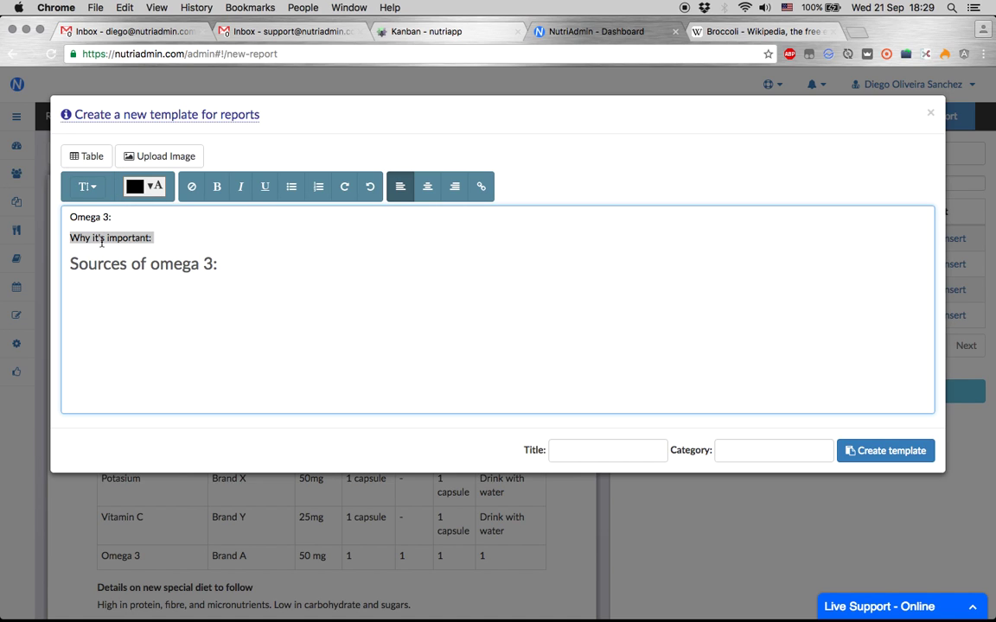
pyautogui.click(87, 187)
pyautogui.click(122, 284)
# - Insert a table with 3 rows, 3 columns and row headers below "Sources of omega 3:" in the template
pyautogui.click(241, 272)
pyautogui.press('Return')
pyautogui.click(94, 156)
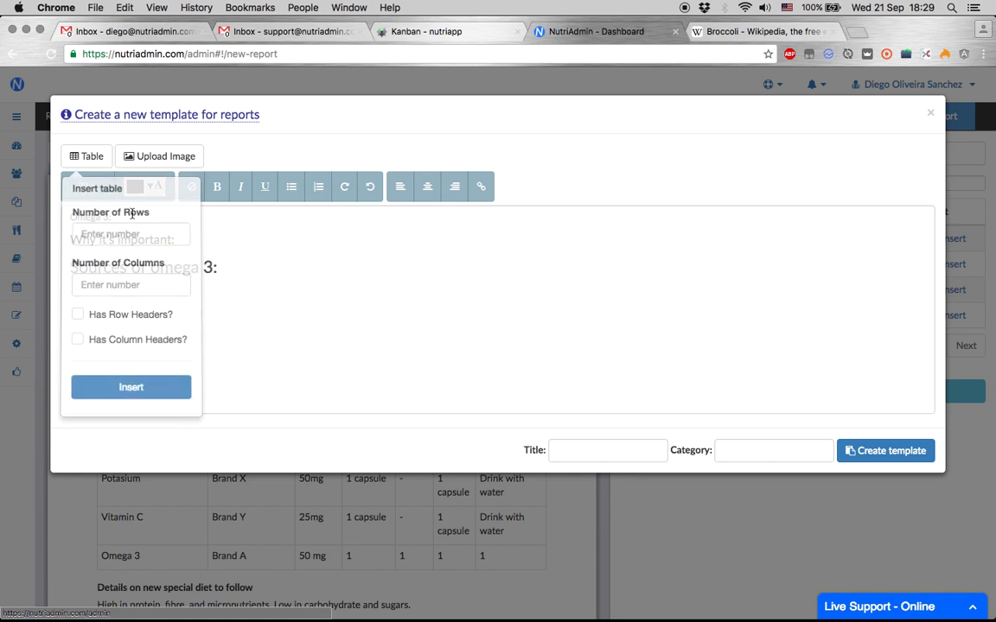
pyautogui.click(129, 232)
pyautogui.write('3')
pyautogui.click(91, 284)
pyautogui.write('3')
pyautogui.click(78, 315)
pyautogui.click(121, 386)
pyautogui.click(246, 363)
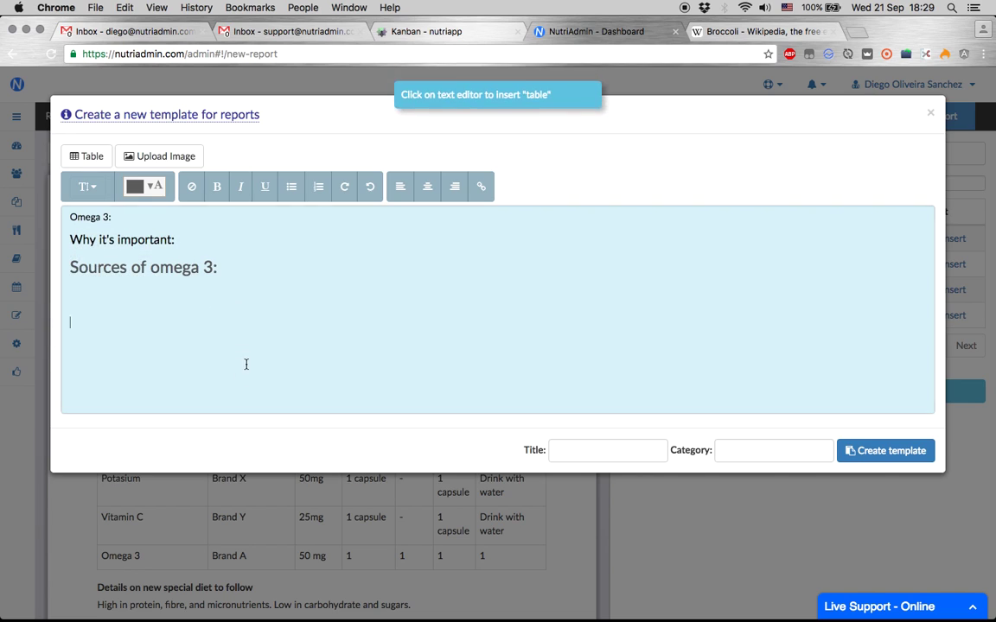
# - Create the template with the title "omega 3 example" and the category "example", and return to the report
pyautogui.scroll(-1, 324, 289)
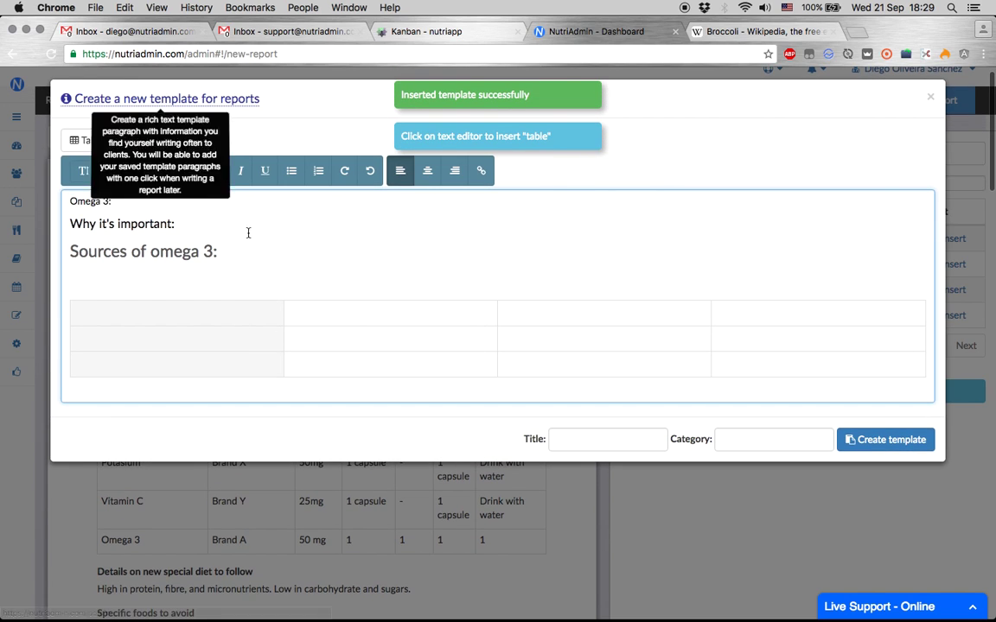
pyautogui.click(580, 441)
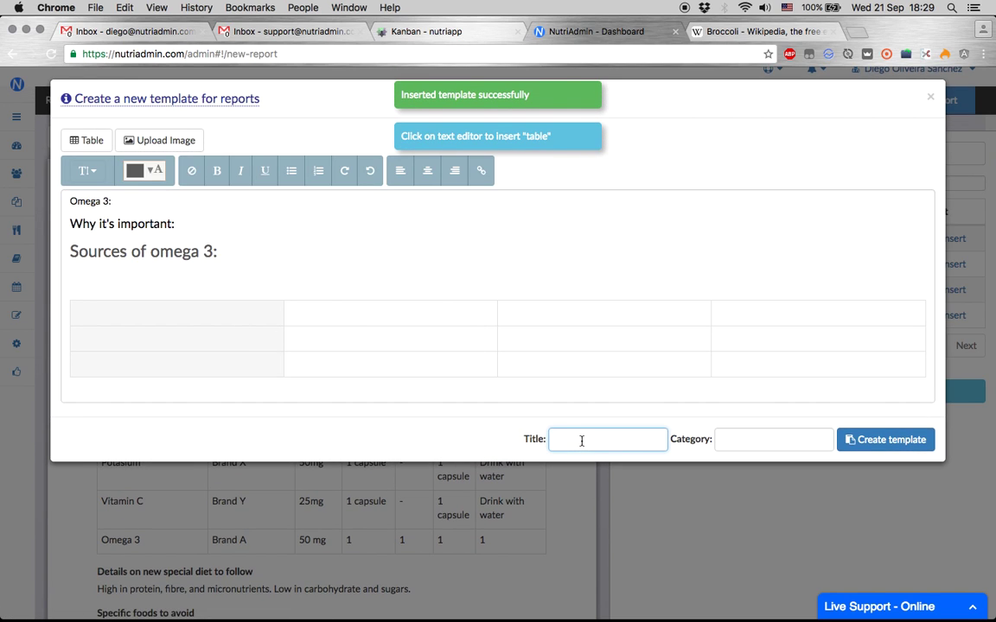
pyautogui.write('om')
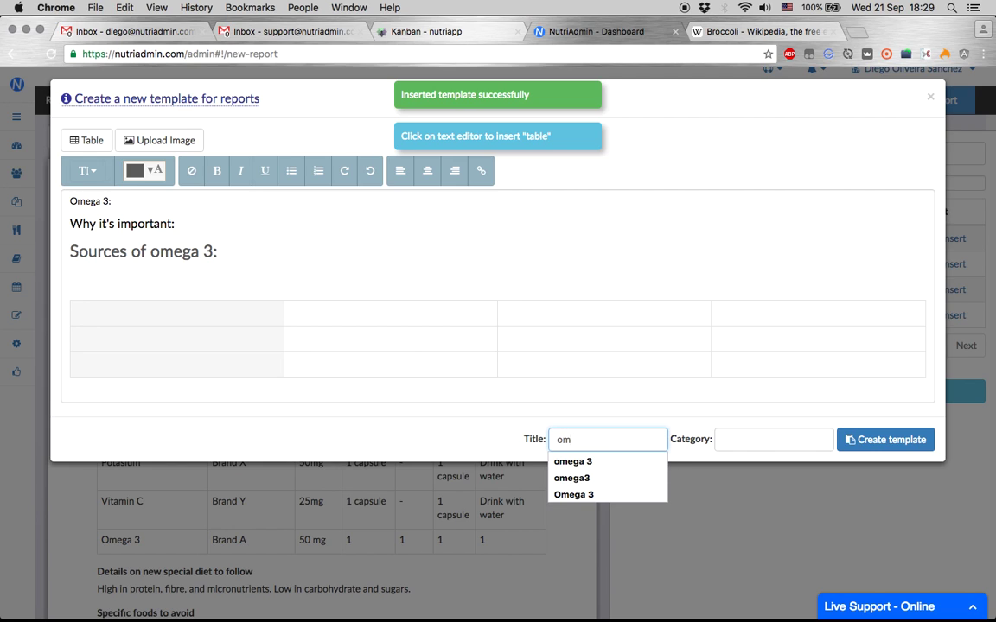
pyautogui.write('ega 3 example')
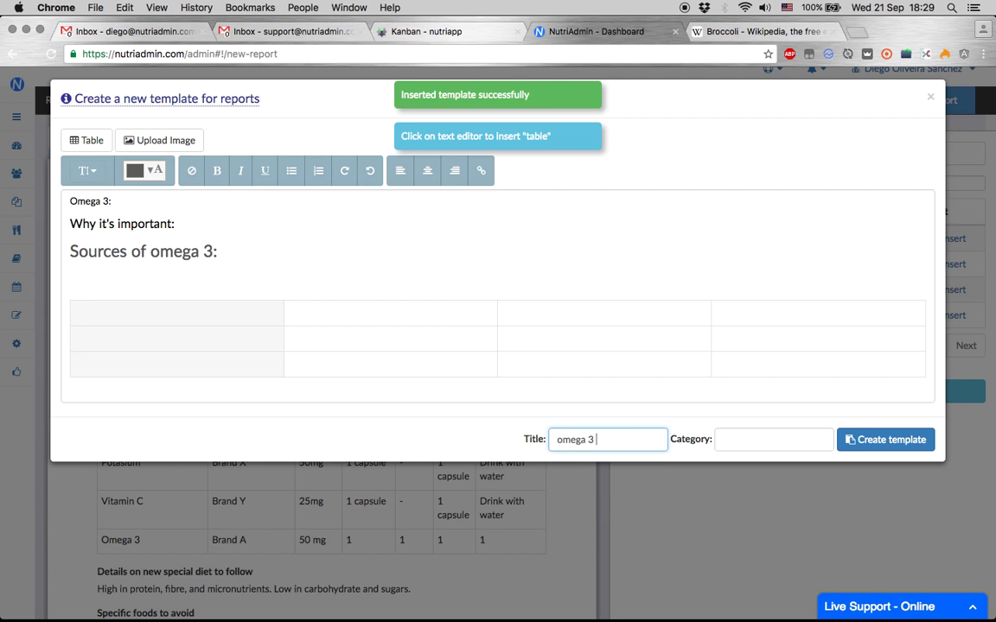
pyautogui.press('Tab')
pyautogui.write('example')
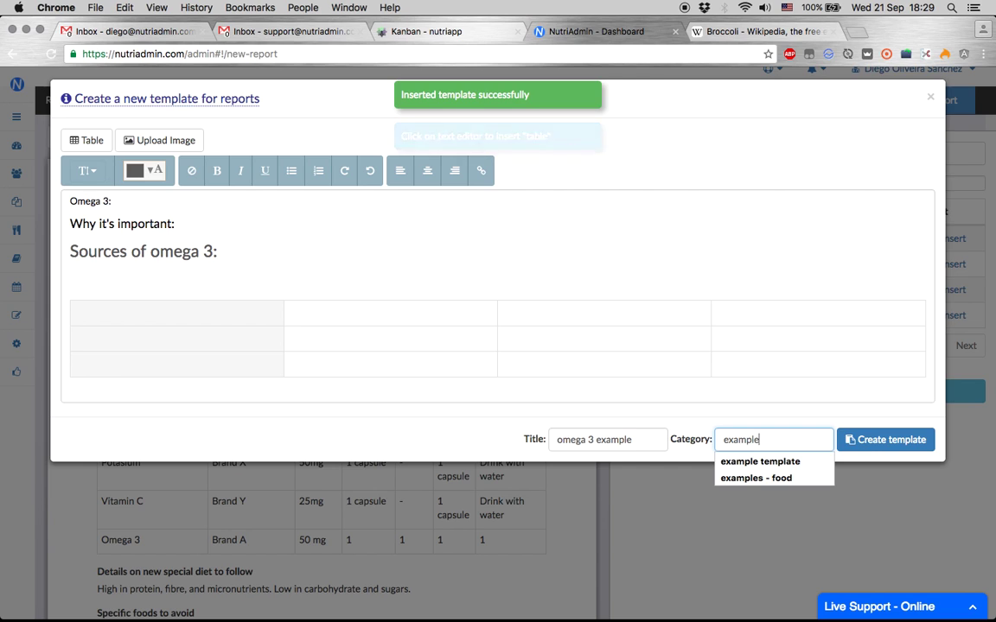
pyautogui.click(889, 438)
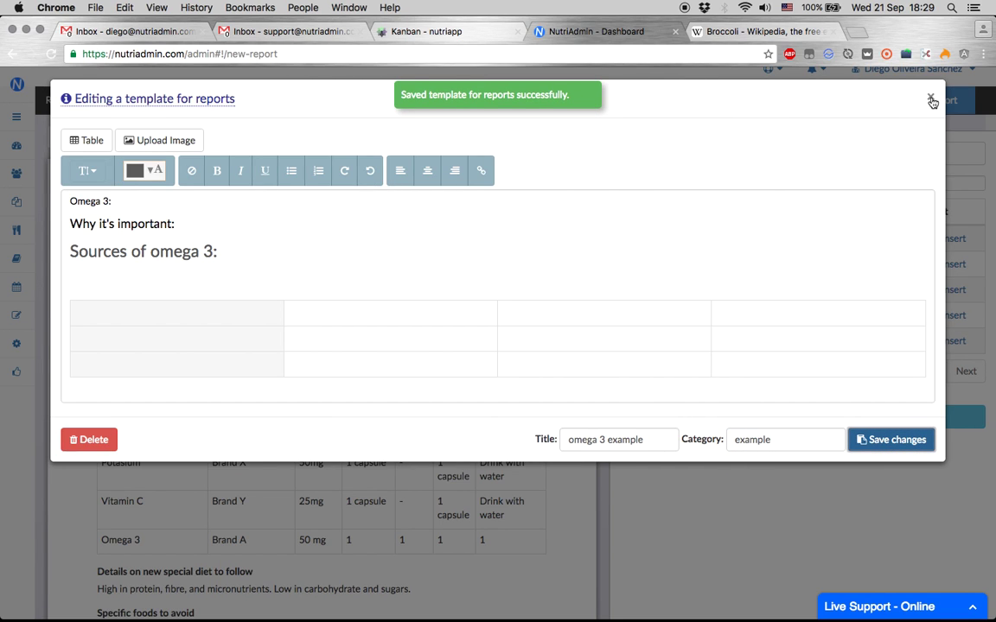
pyautogui.click(930, 98)
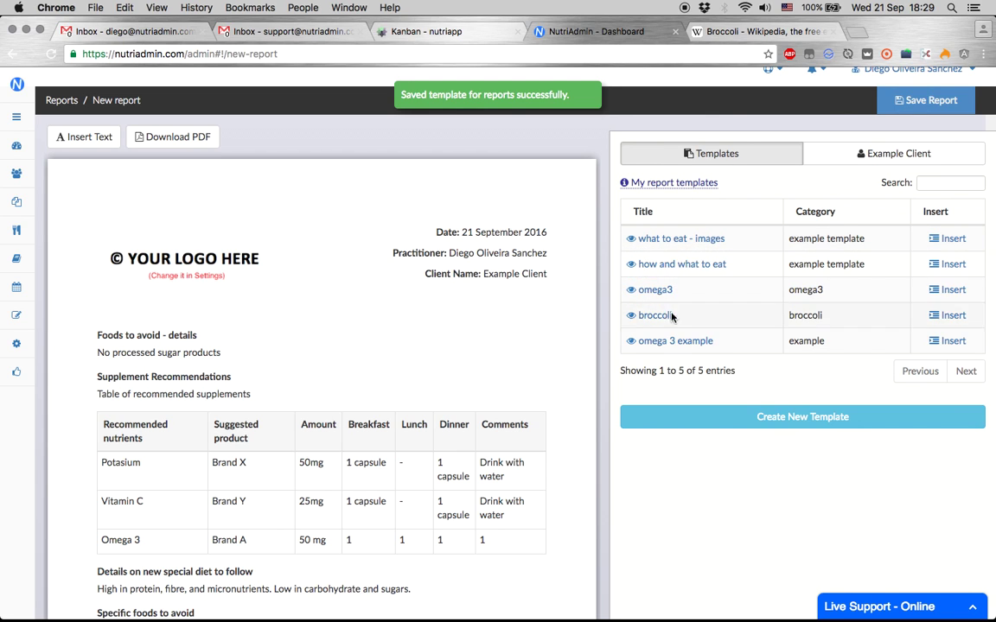
# - Insert the broccoli template into the report between "Foods to avoid - details" and Supplement Recommendations
pyautogui.scroll(-3, 467, 341)
pyautogui.scroll(2, 476, 356)
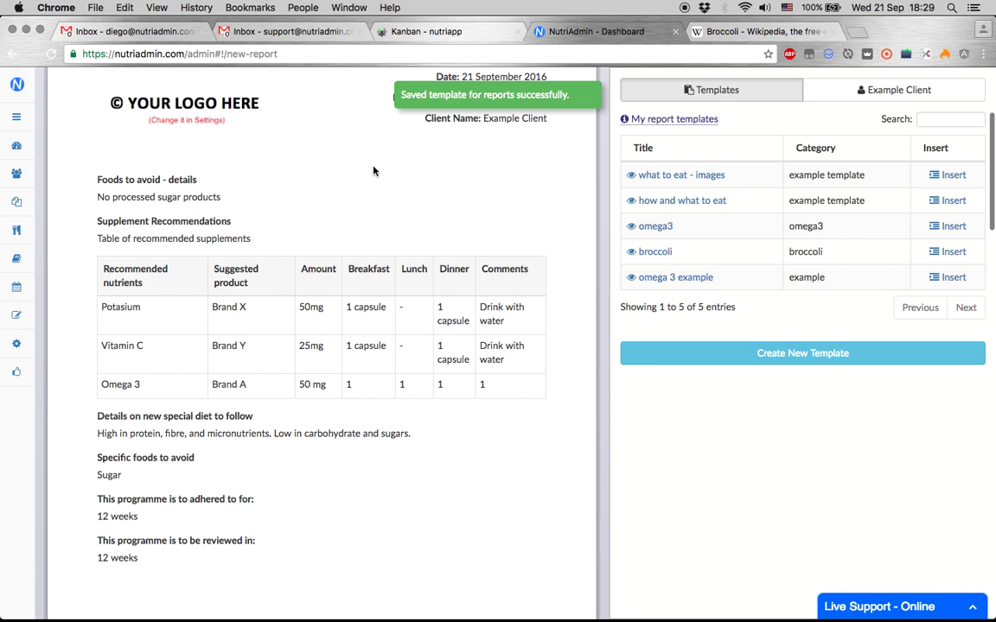
pyautogui.scroll(2, 336, 210)
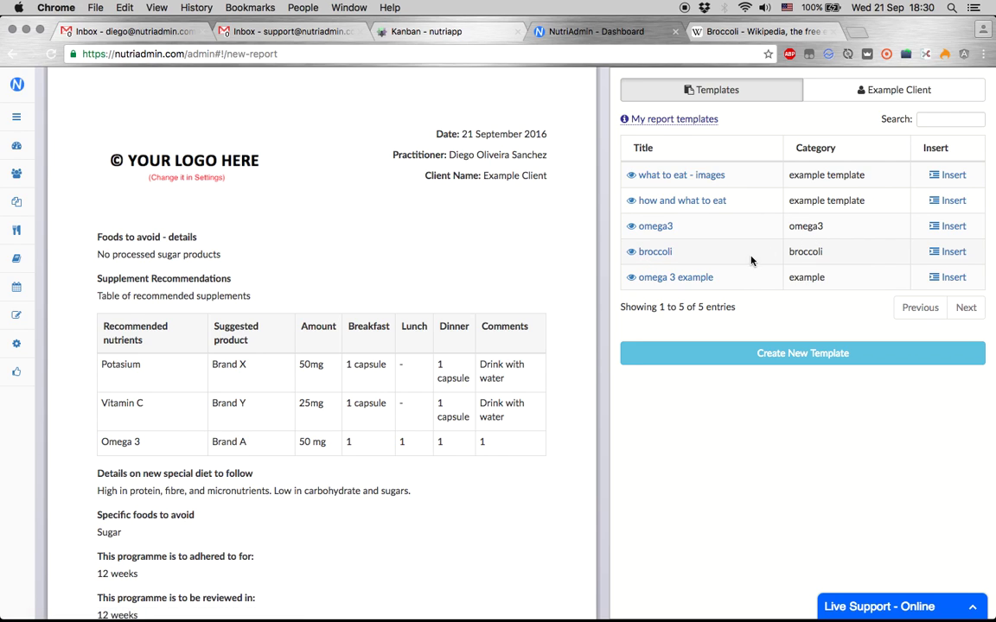
pyautogui.click(949, 252)
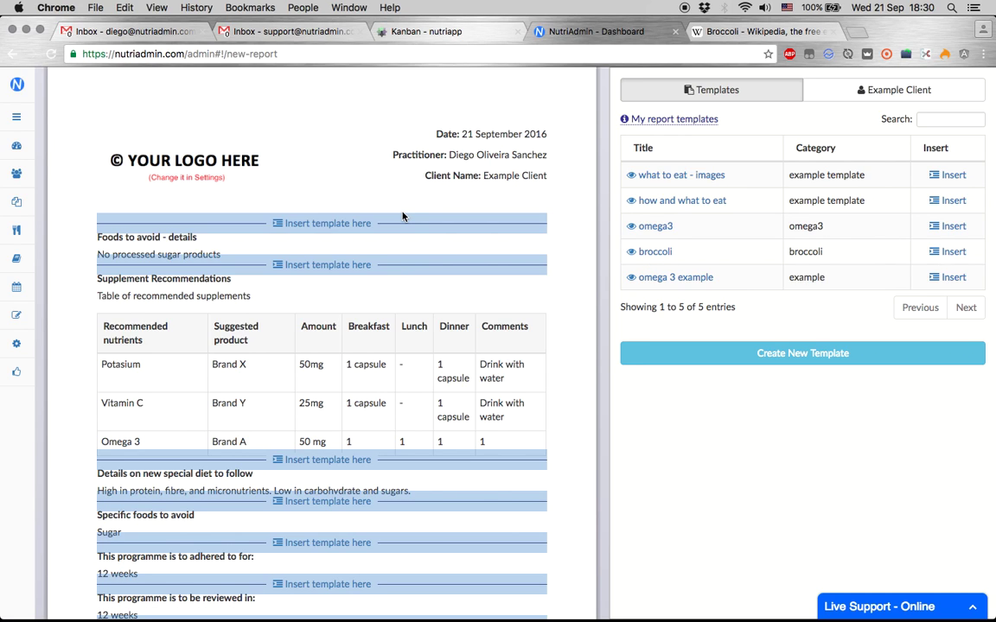
pyautogui.click(322, 265)
pyautogui.scroll(-5, 58, 382)
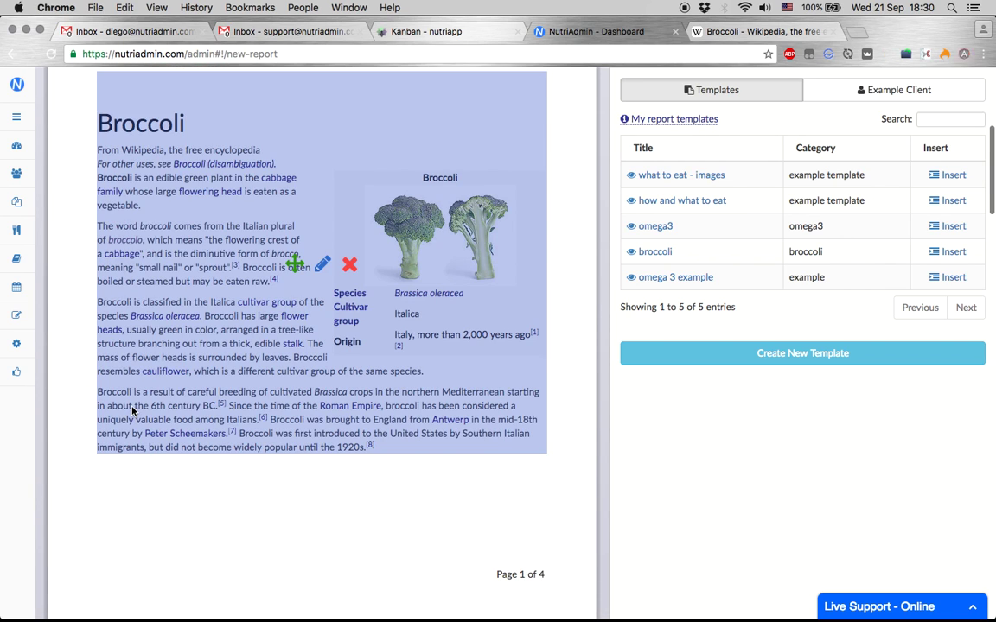
pyautogui.moveTo(215, 318)
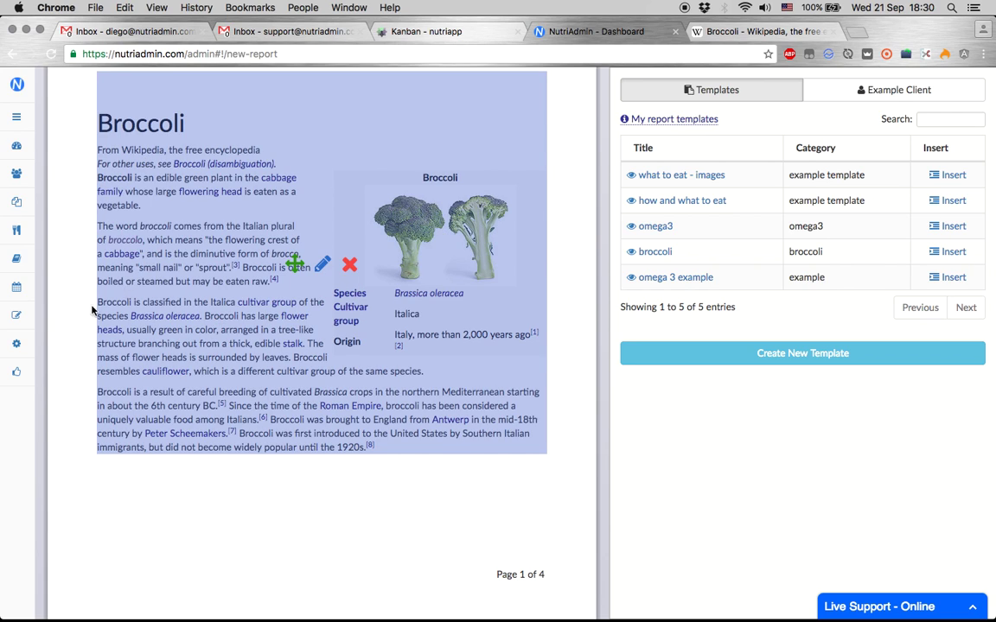
# - Insert the "how and what to eat" template between the supplement table and "Details on new special diet to follow"
pyautogui.moveTo(260, 251)
pyautogui.scroll(1, 402, 179)
pyautogui.scroll(-9, 377, 296)
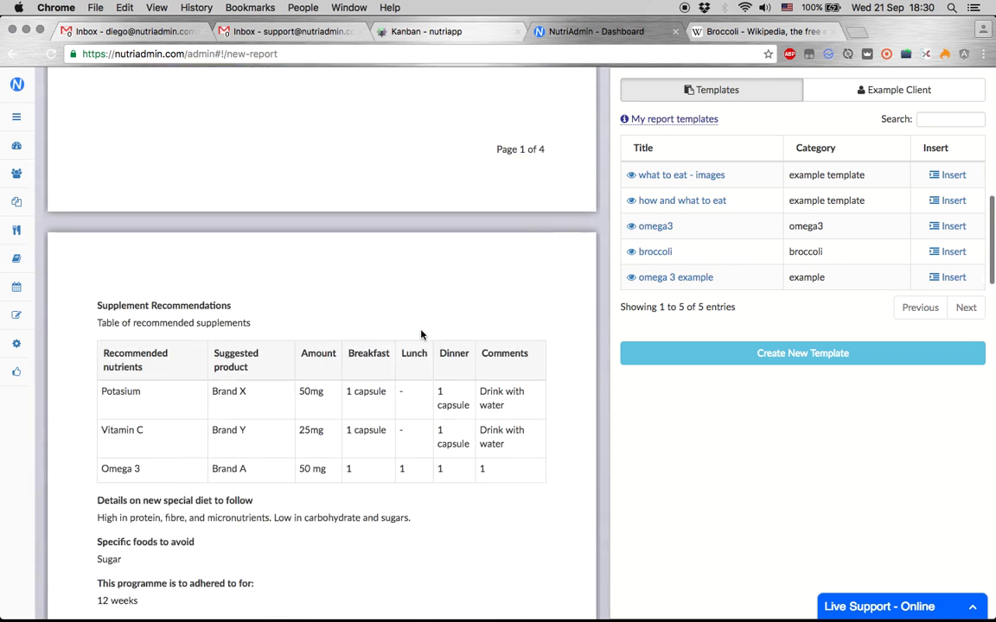
pyautogui.click(951, 201)
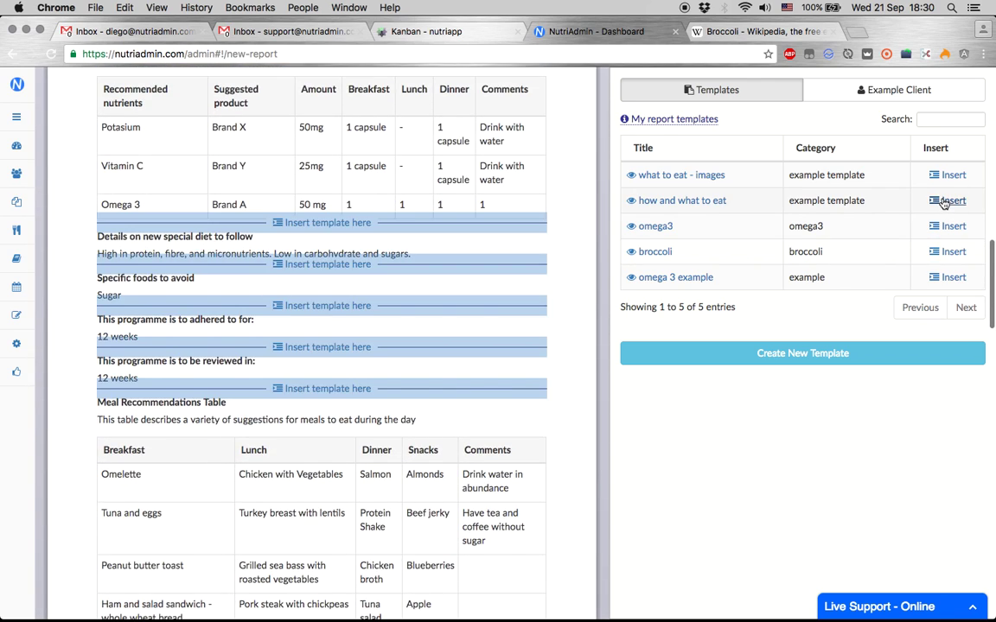
pyautogui.click(329, 223)
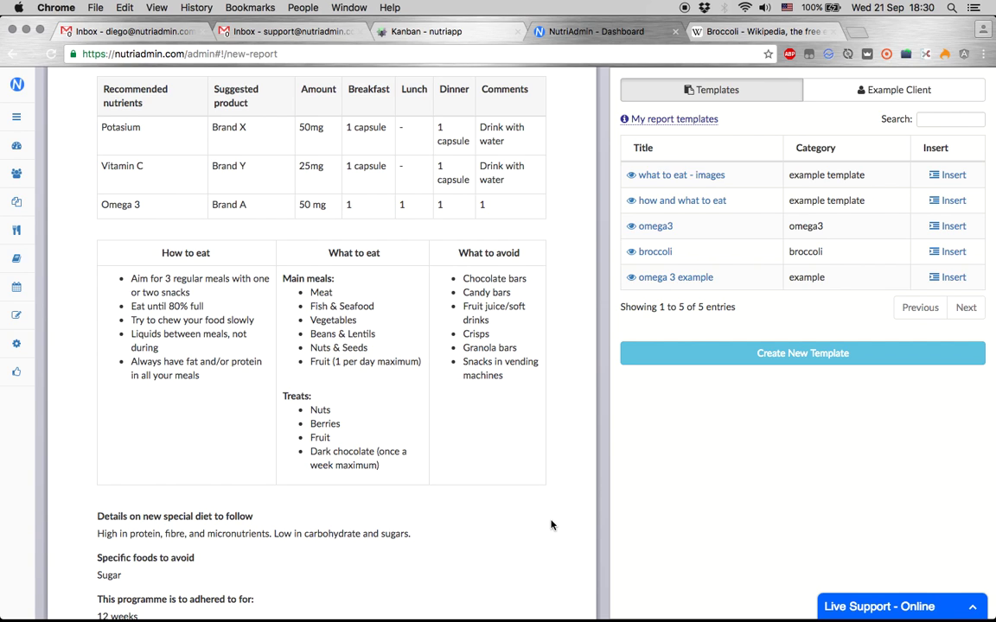
# - Remove "Beans & Lentils" from the "What to eat" column of the inserted table and save the change
pyautogui.moveTo(179, 303)
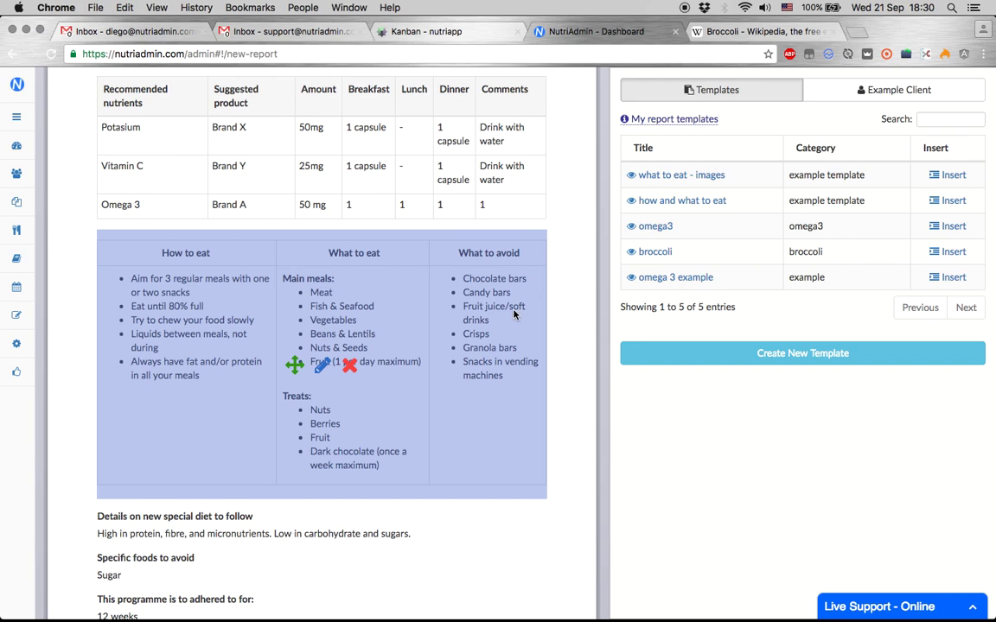
pyautogui.click(322, 364)
pyautogui.tripleClick(342, 275)
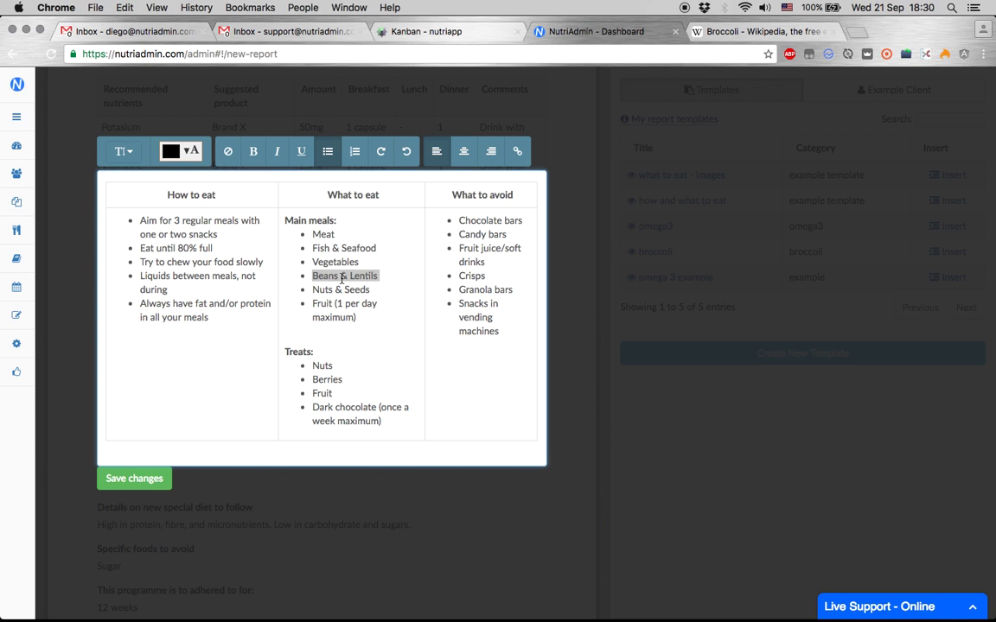
pyautogui.press('BackSpace')
pyautogui.click(154, 465)
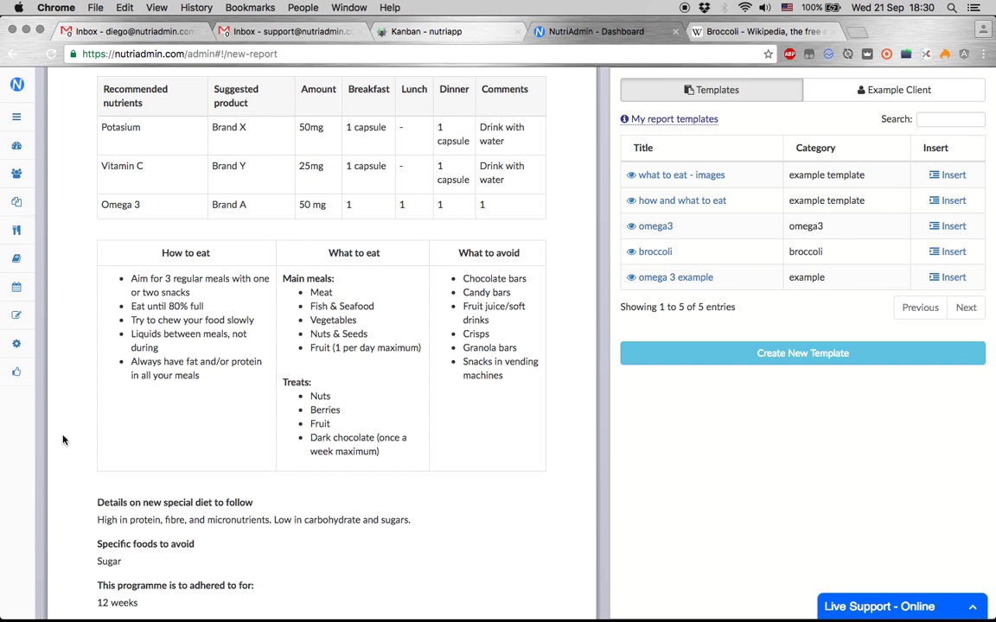
# - Review the report from the Broccoli section through the supplement table and the edited eating guidelines table
pyautogui.moveTo(372, 326)
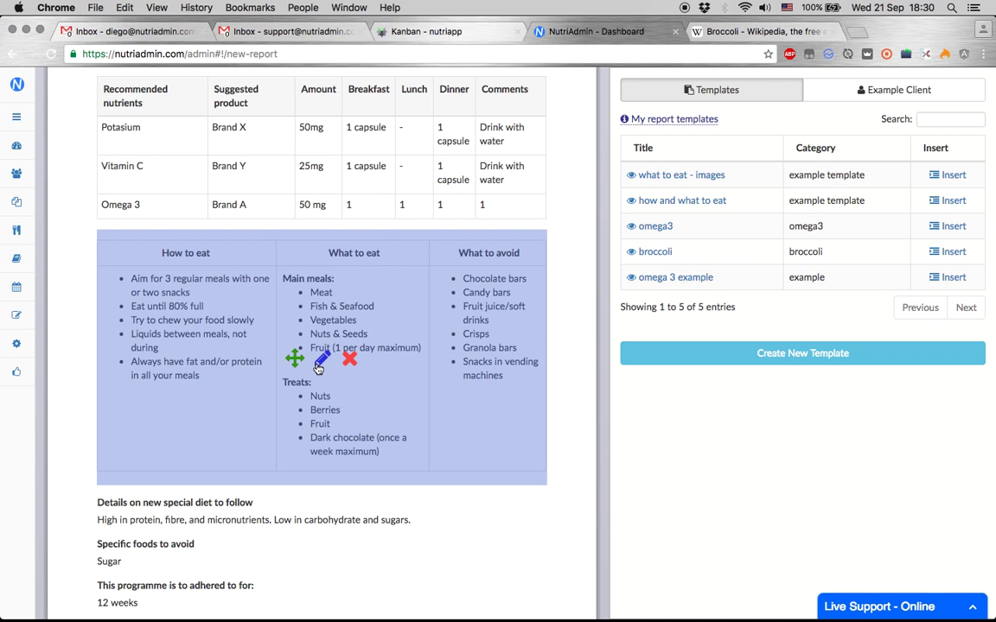
pyautogui.scroll(-1, 318, 367)
pyautogui.scroll(3, 318, 369)
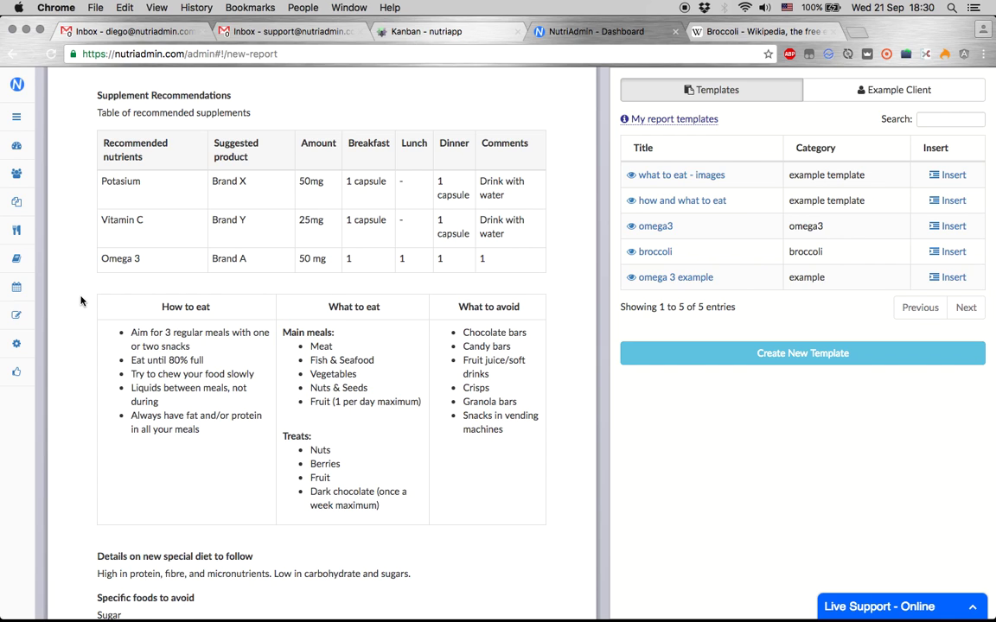
pyautogui.scroll(-1, 80, 300)
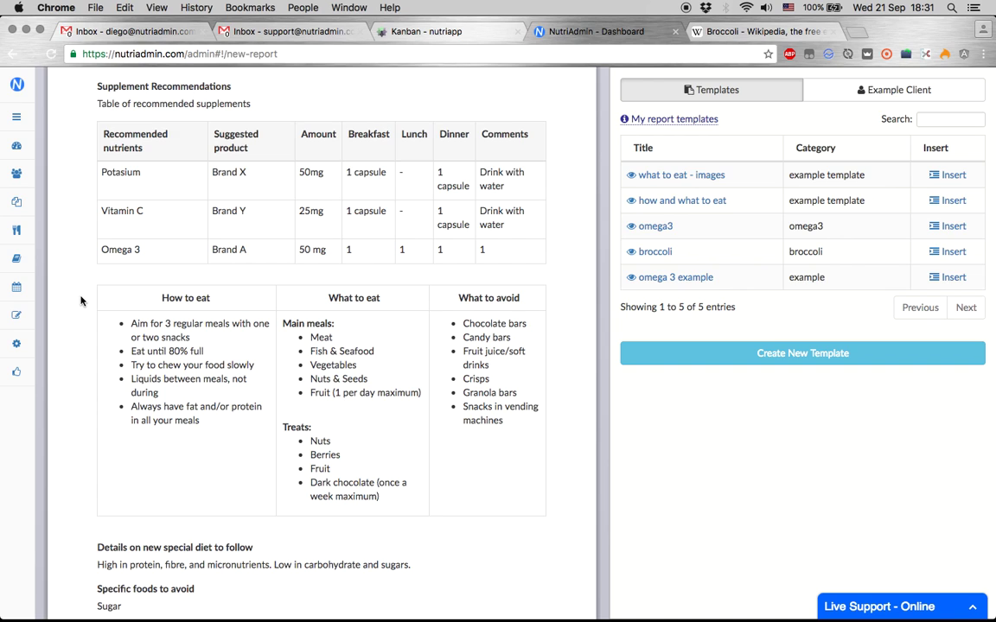
pyautogui.scroll(10, 80, 300)
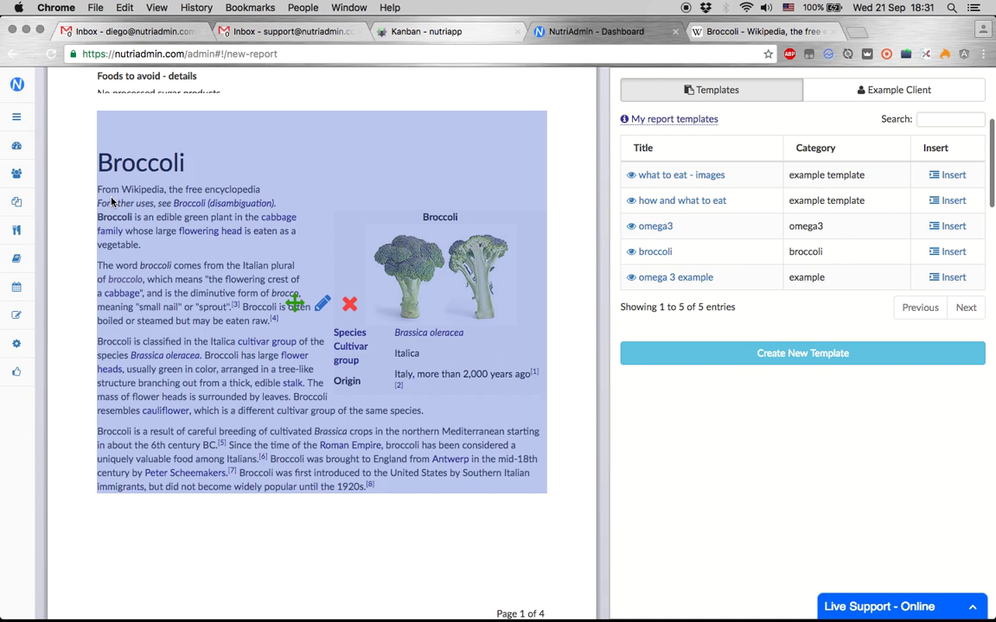
pyautogui.scroll(-8, 80, 207)
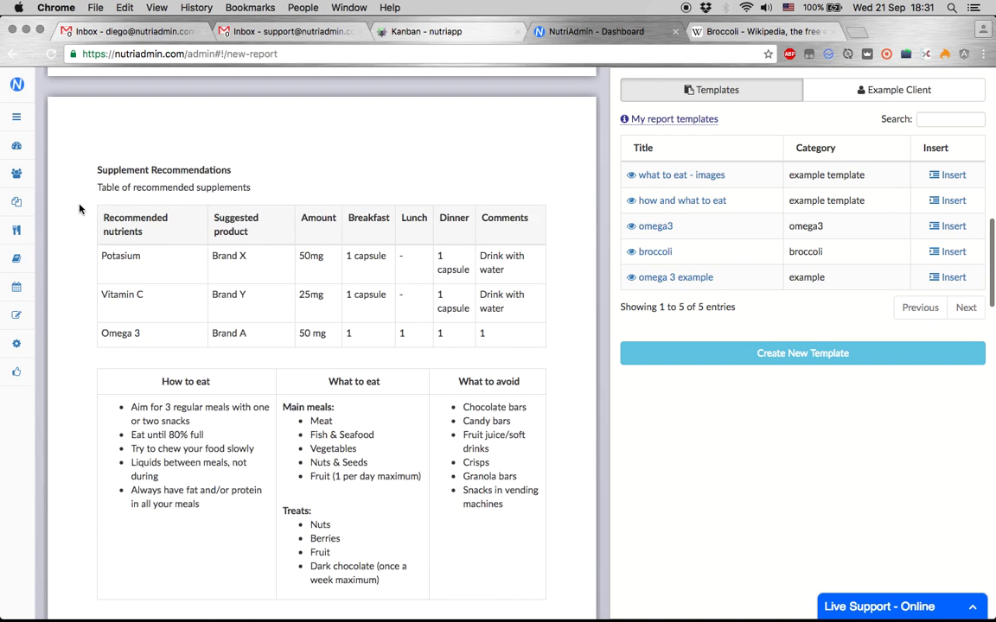
pyautogui.scroll(-3, 80, 209)
pyautogui.scroll(2, 77, 206)
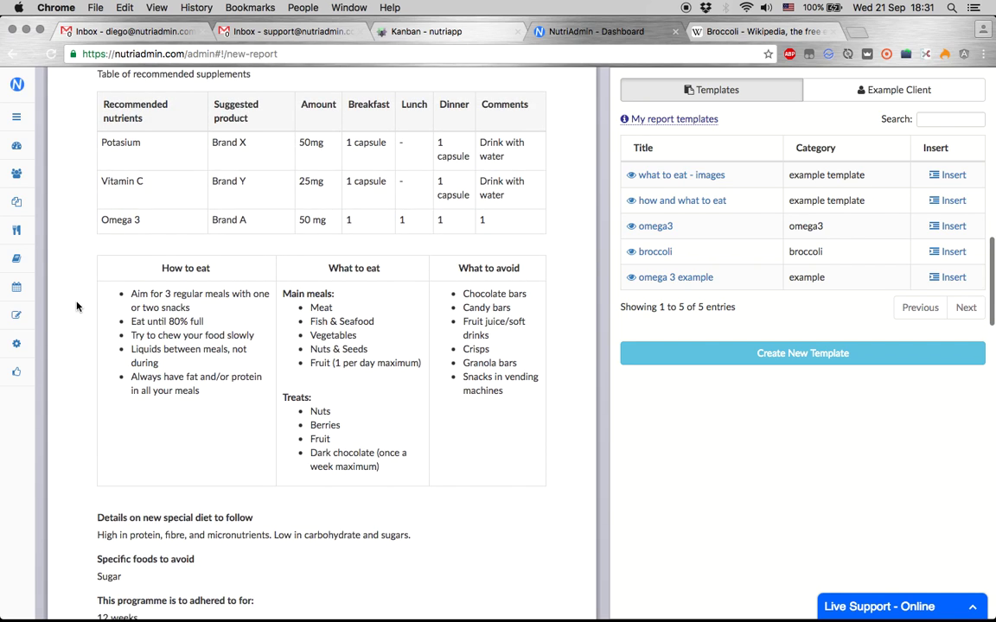
pyautogui.scroll(1, 76, 306)
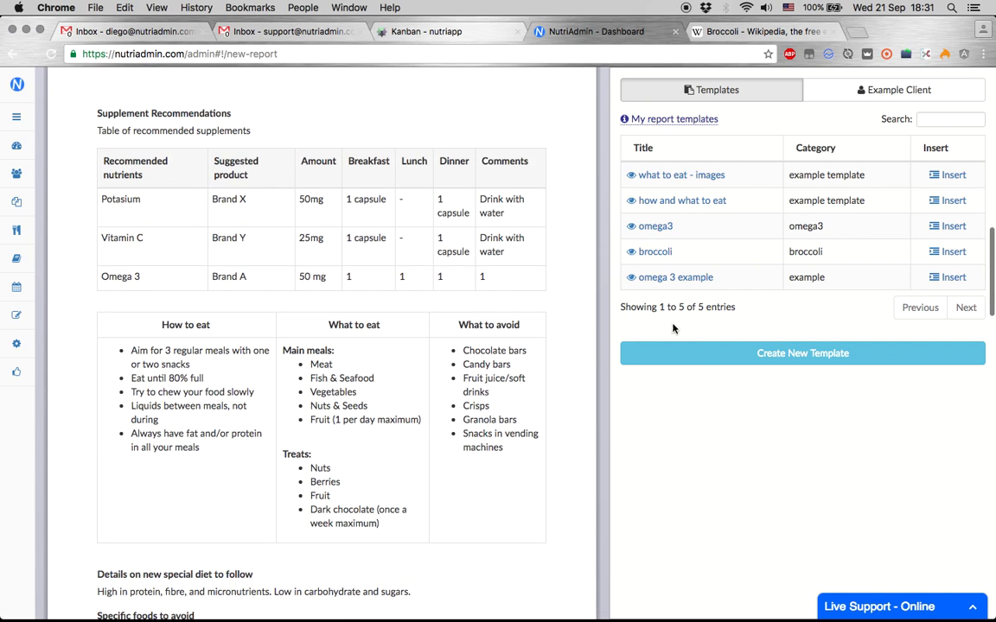
pyautogui.moveTo(402, 350)
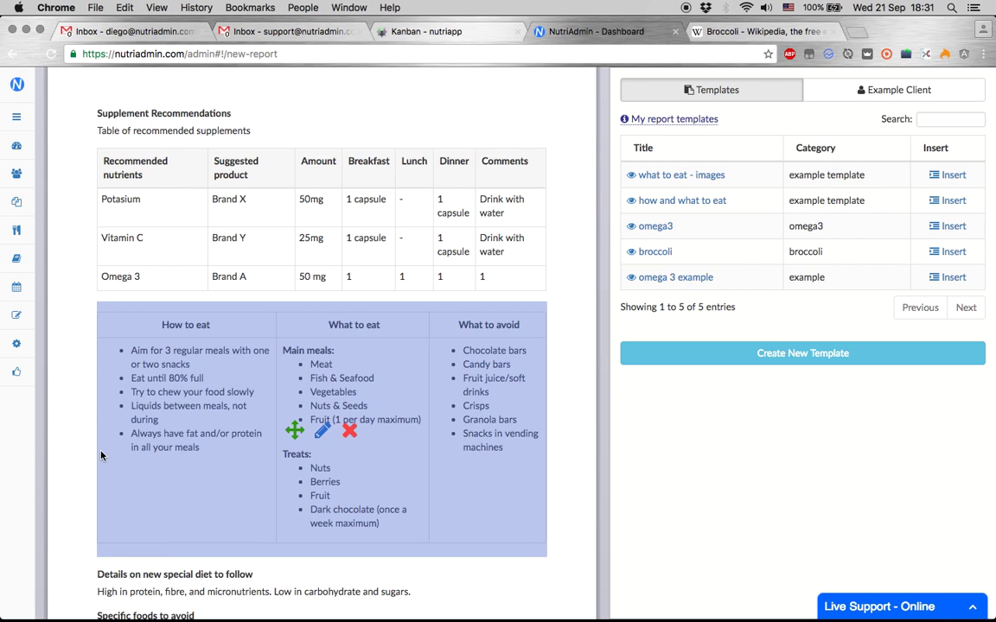
pyautogui.scroll(-3, 56, 451)
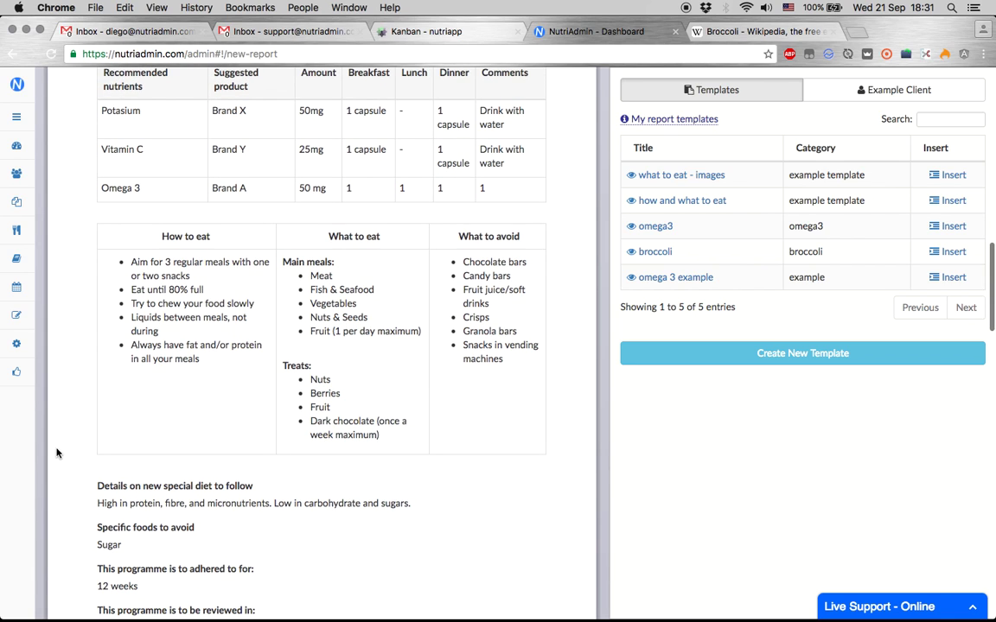
# - Insert the "what to eat - images" template between the eating guidelines table and "Details on new special diet to follow"
pyautogui.moveTo(134, 504)
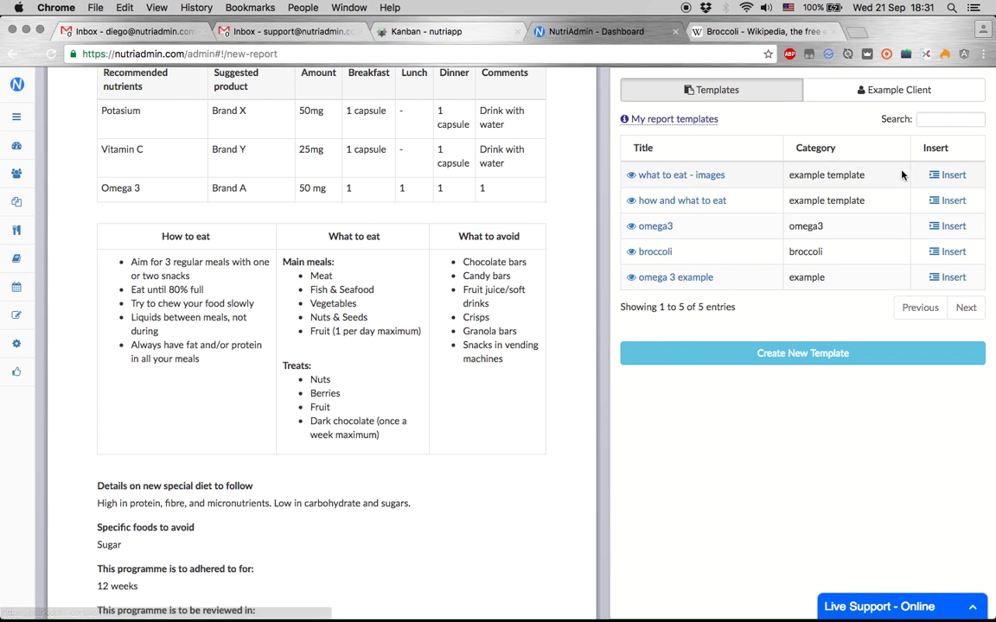
pyautogui.click(951, 175)
pyautogui.click(317, 458)
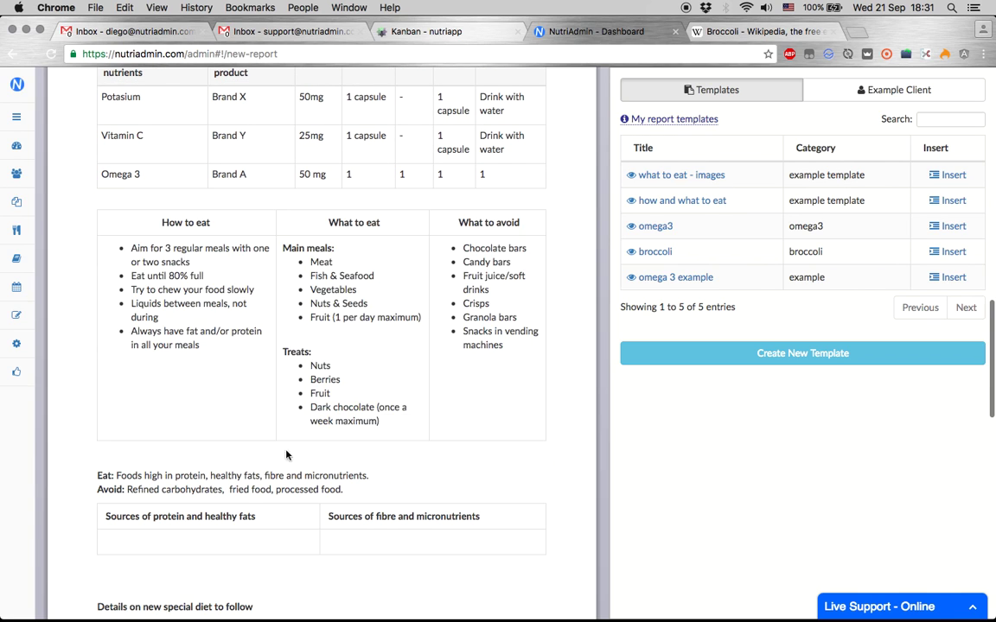
pyautogui.scroll(-4, 73, 493)
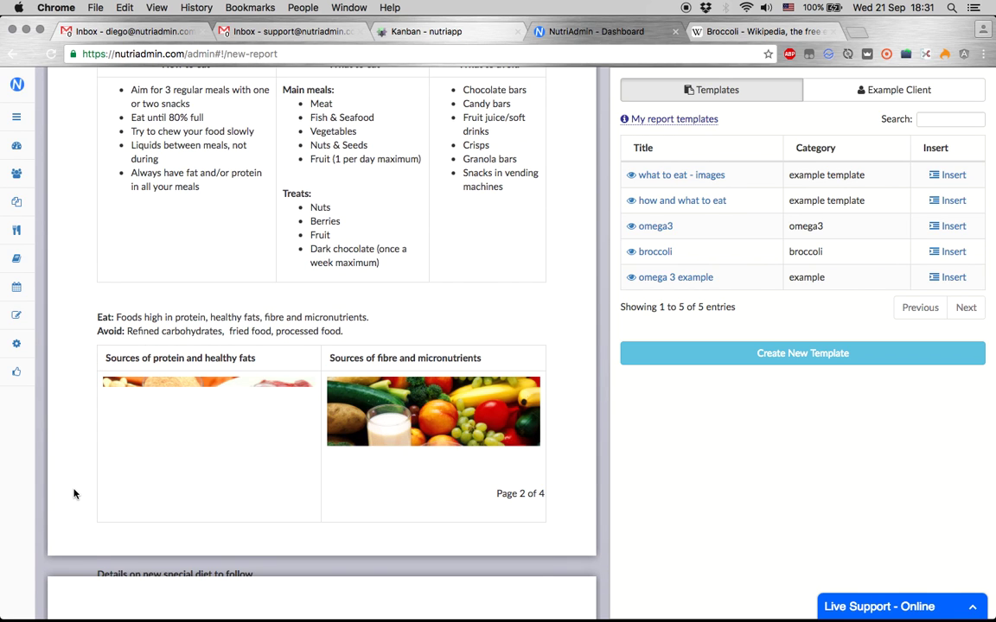
pyautogui.scroll(2, 73, 493)
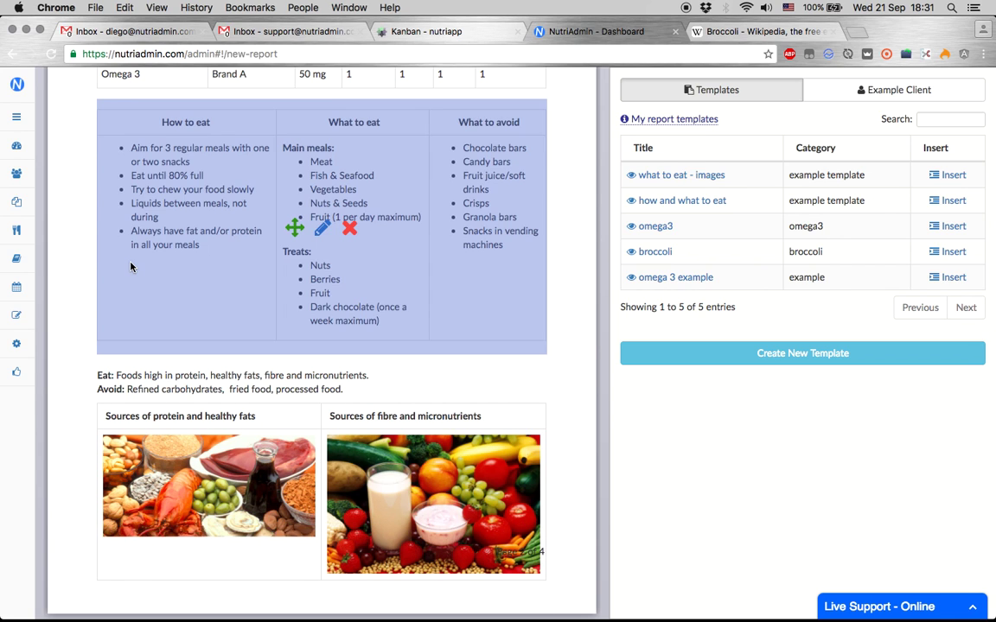
# - Insert the text "This is a specific paragraph for this client" between "Foods to avoid - details" and the Broccoli section
pyautogui.scroll(10, 131, 267)
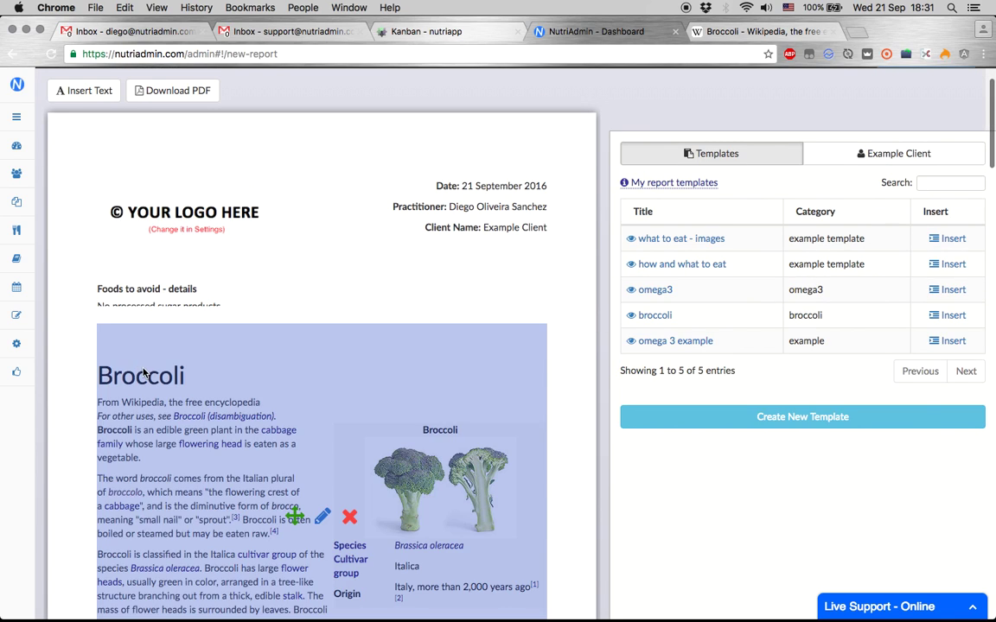
pyautogui.click(85, 90)
pyautogui.scroll(-3, 311, 316)
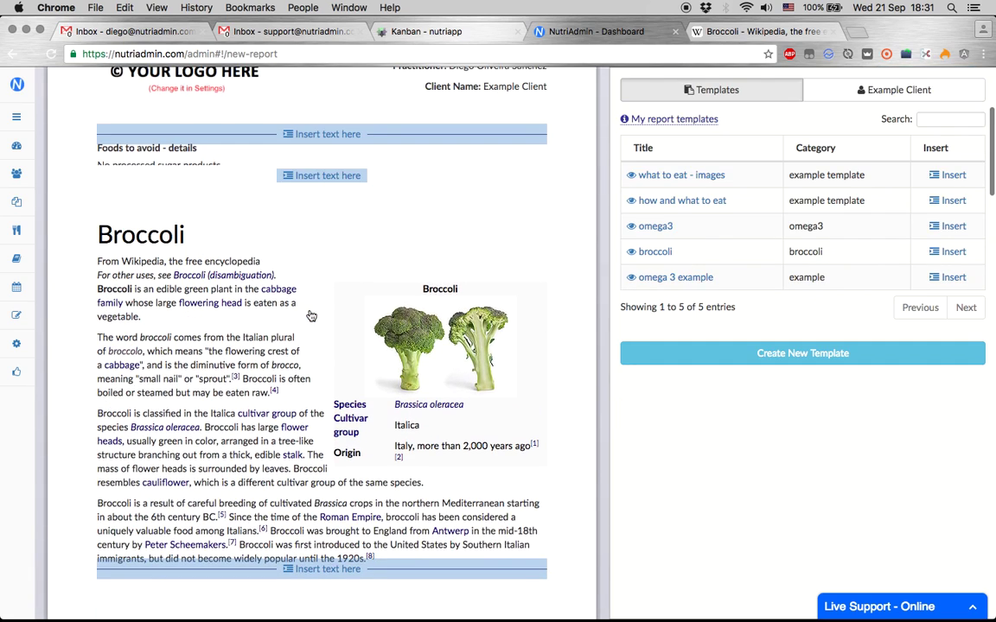
pyautogui.click(313, 177)
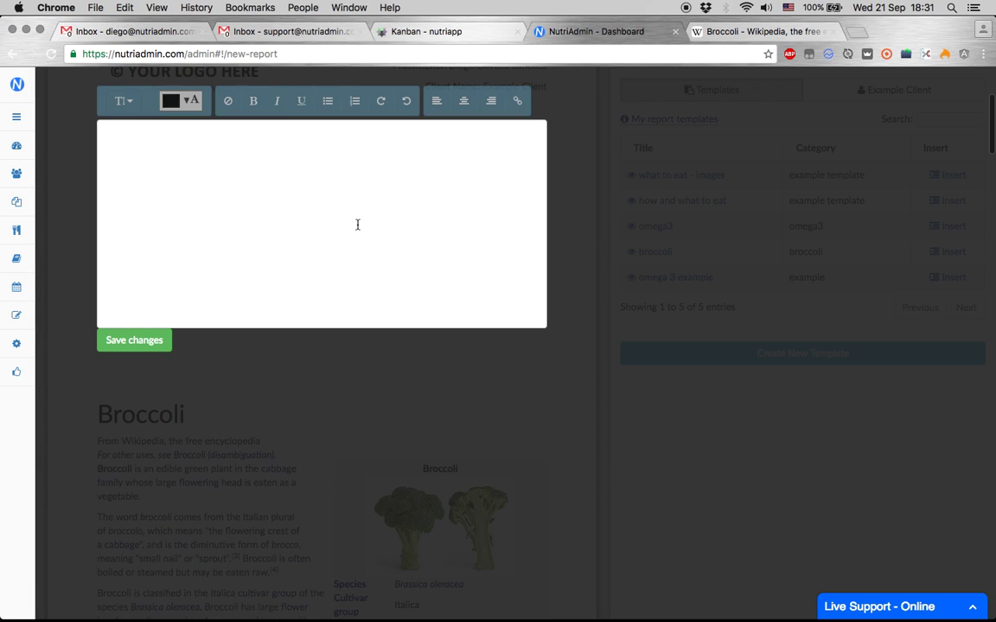
pyautogui.write('This is a spe')
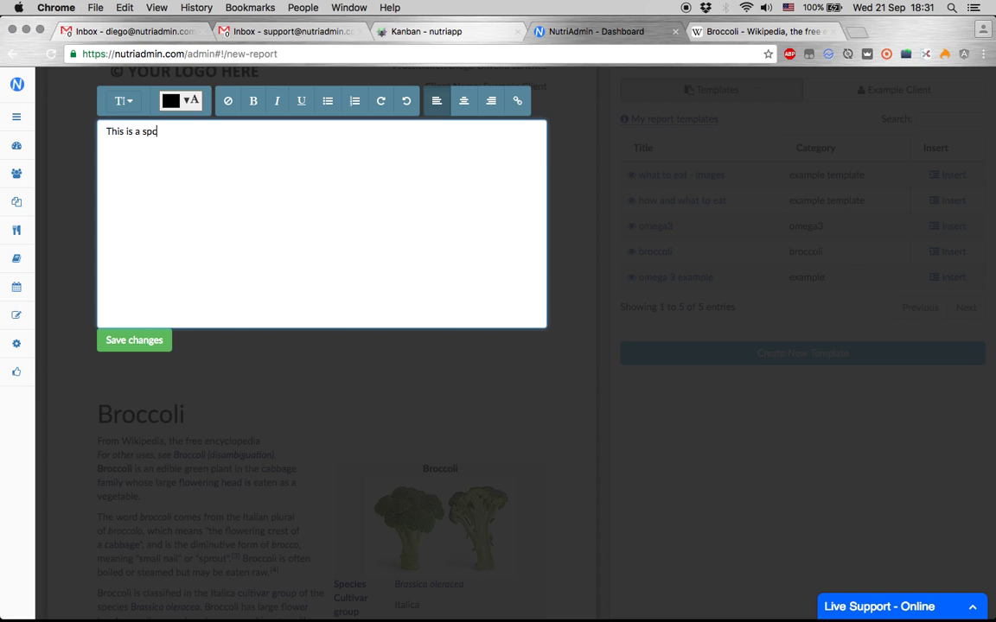
pyautogui.write('cific paragraph for this client')
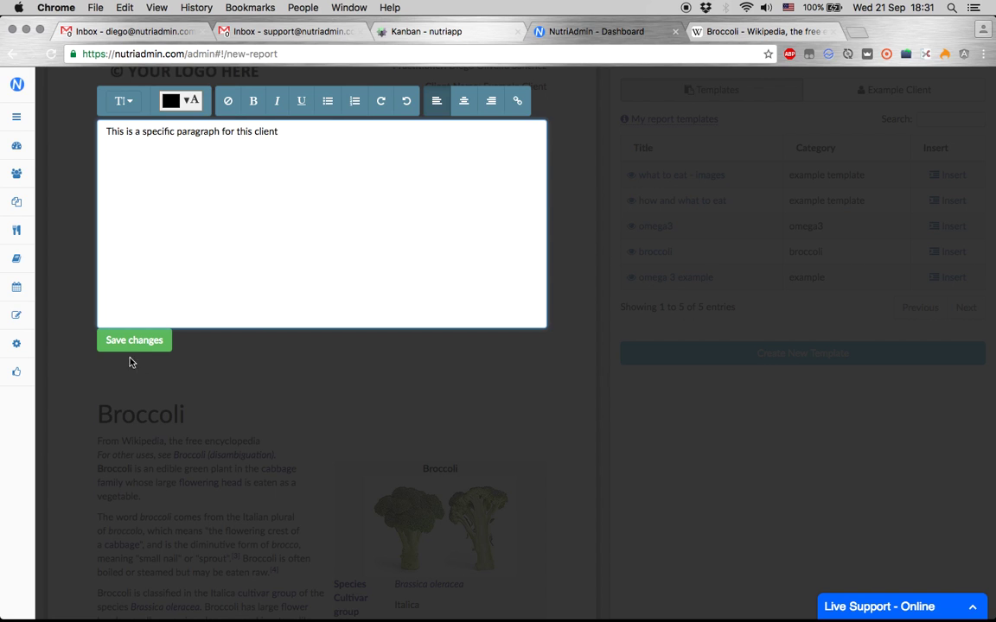
pyautogui.click(132, 342)
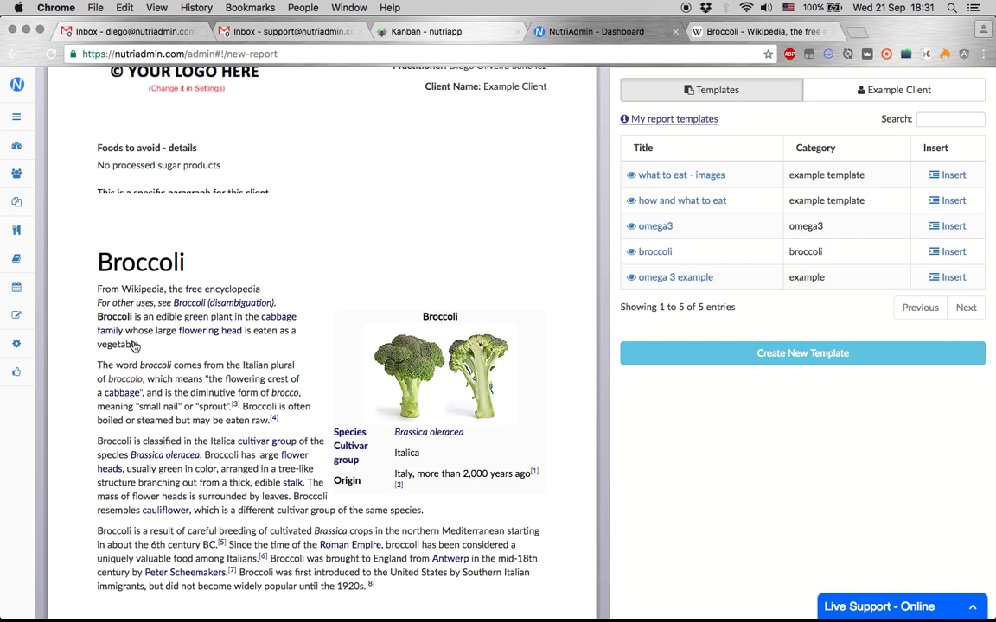
# - Move the Broccoli section from above Supplement Recommendations to a place further down the report
pyautogui.scroll(1, 122, 216)
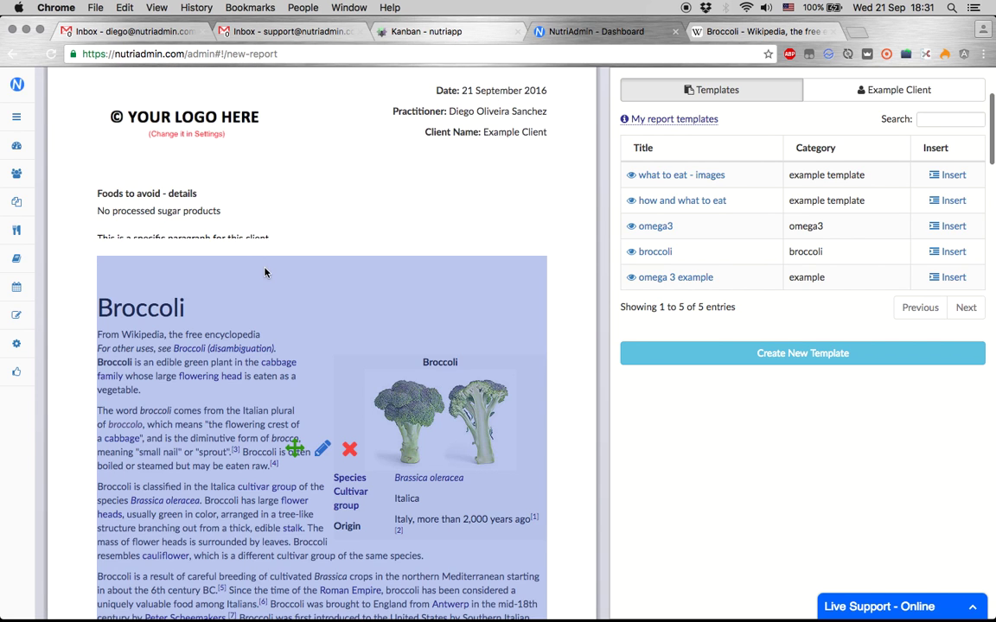
pyautogui.click(295, 448)
pyautogui.scroll(-10, 296, 415)
pyautogui.click(313, 473)
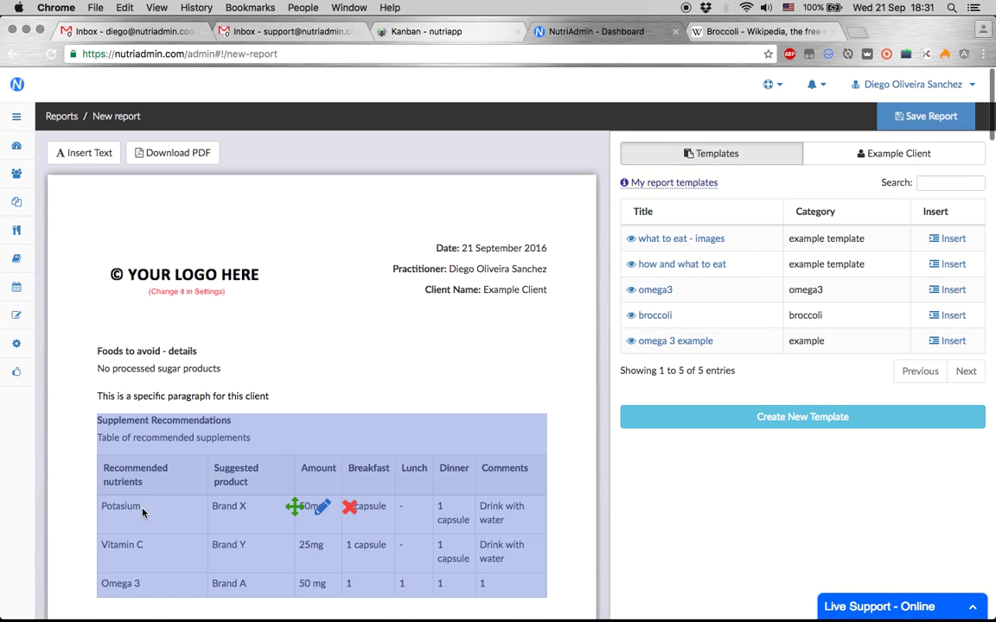
# - Download the finished report as a PDF
pyautogui.moveTo(137, 395)
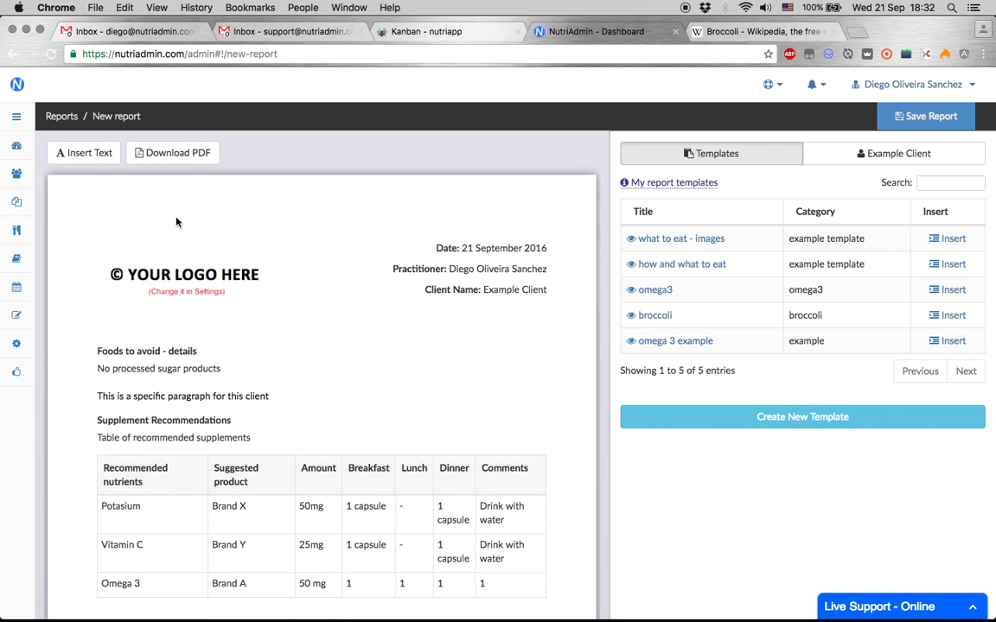
pyautogui.click(169, 158)
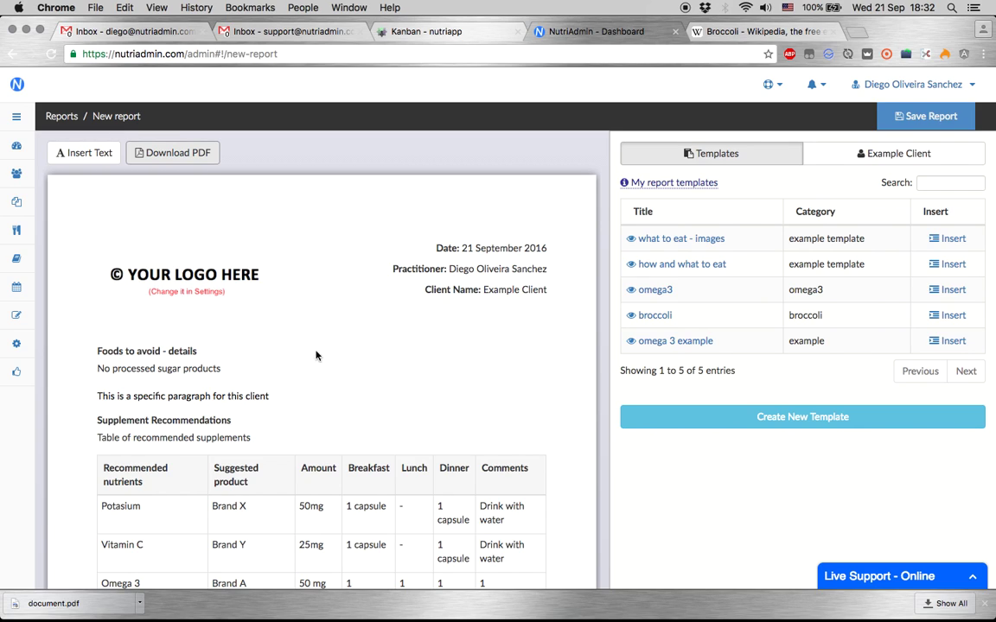
pyautogui.click(269, 161)
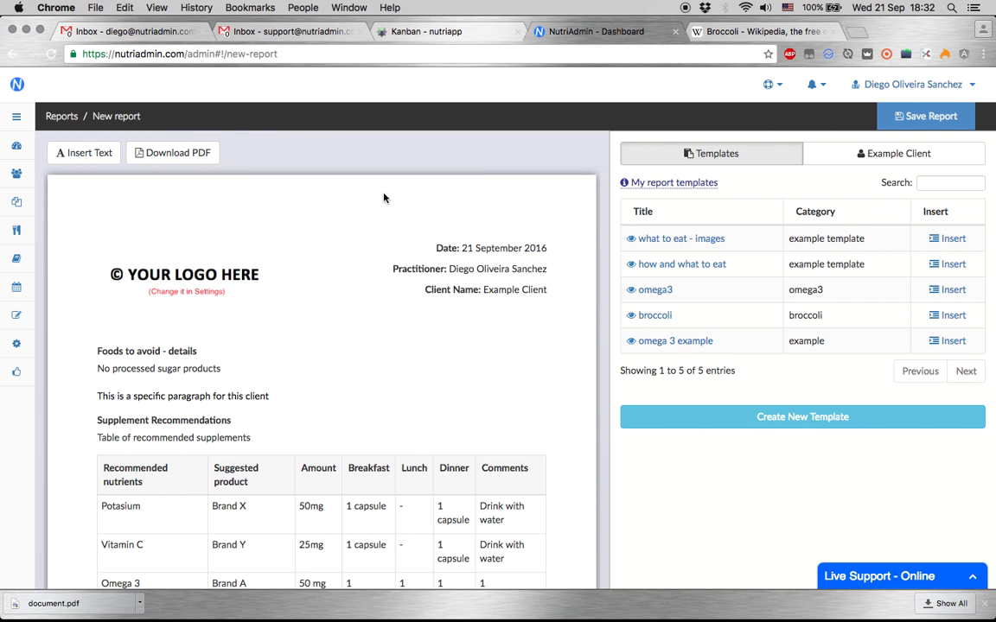
pyautogui.scroll(-4, 384, 198)
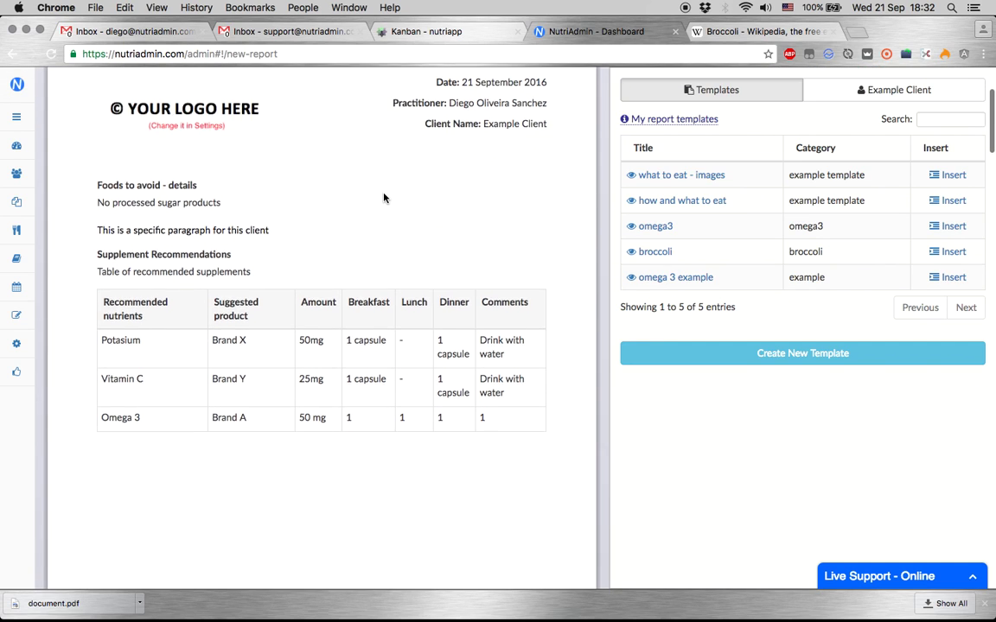
pyautogui.scroll(1, 384, 198)
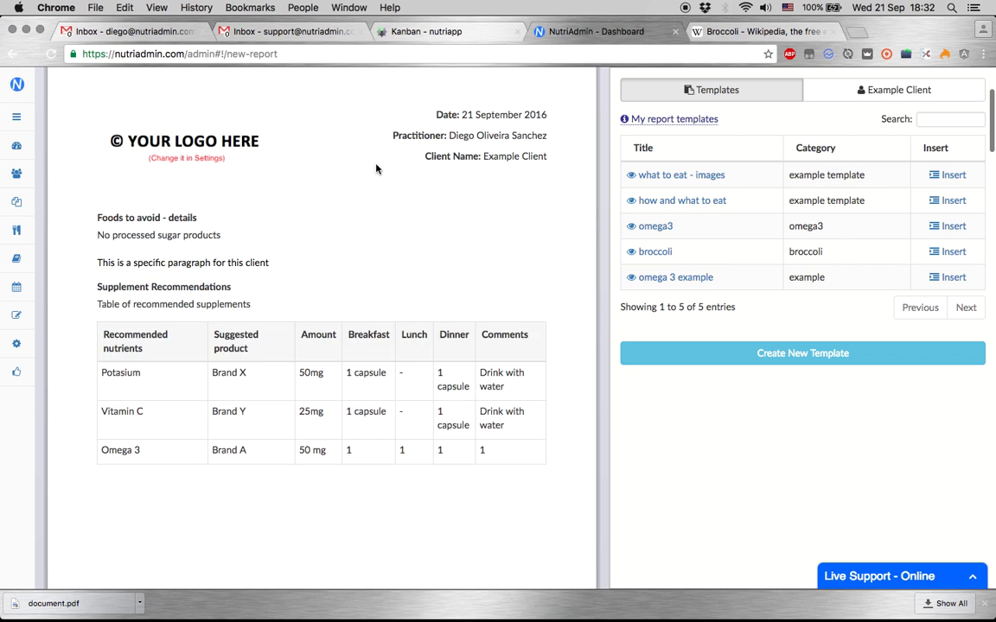
pyautogui.scroll(4, 333, 176)
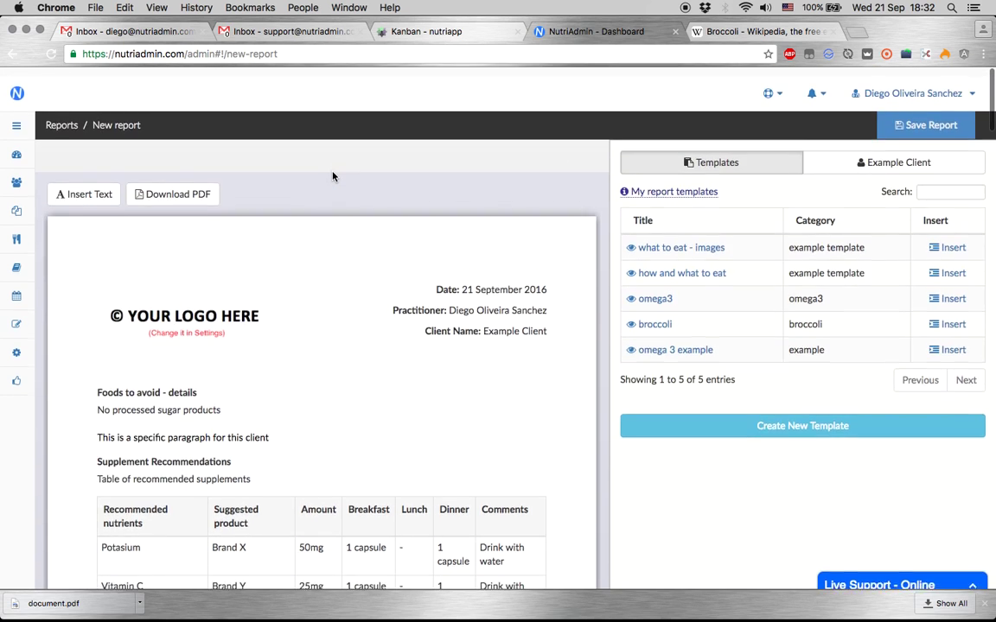
pyautogui.scroll(-1, 333, 176)
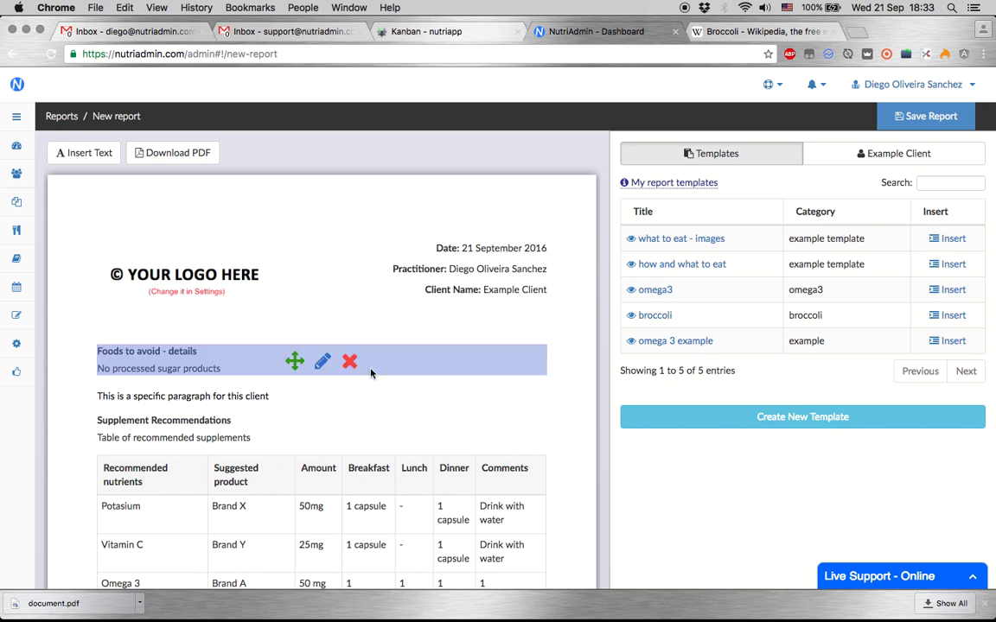
# - Open the downloaded document.pdf and look through the pages of the exported report
pyautogui.click(54, 603)
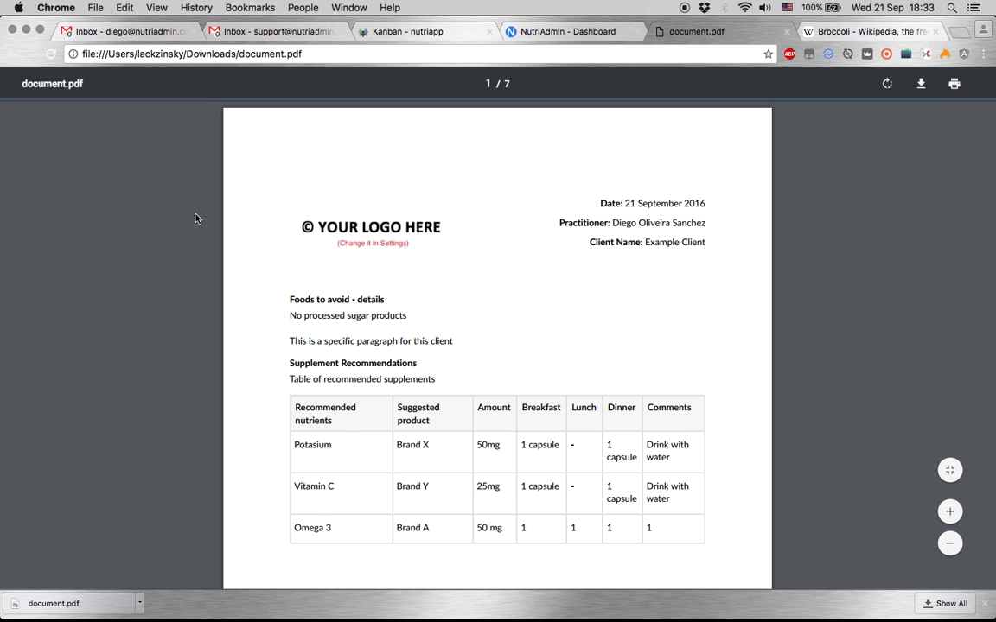
pyautogui.scroll(-3, 126, 338)
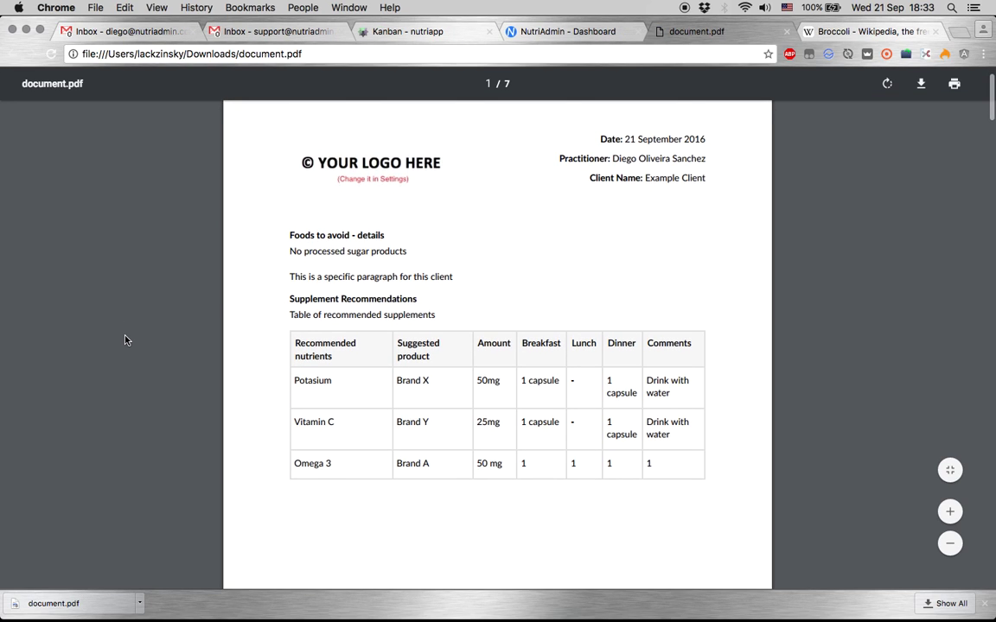
pyautogui.scroll(1, 125, 340)
pyautogui.scroll(-10, 125, 339)
pyautogui.scroll(10, 125, 340)
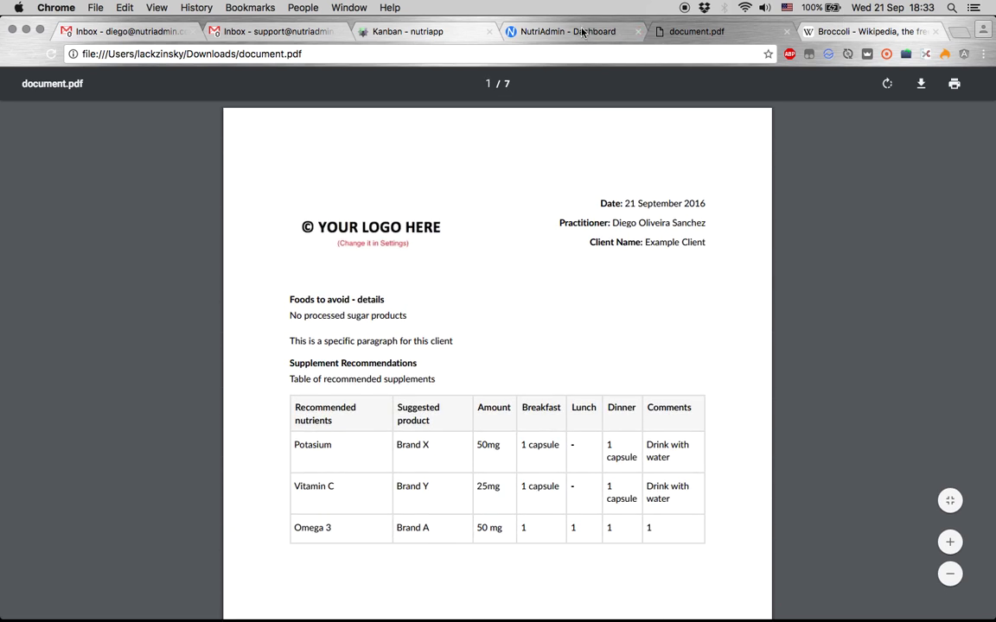